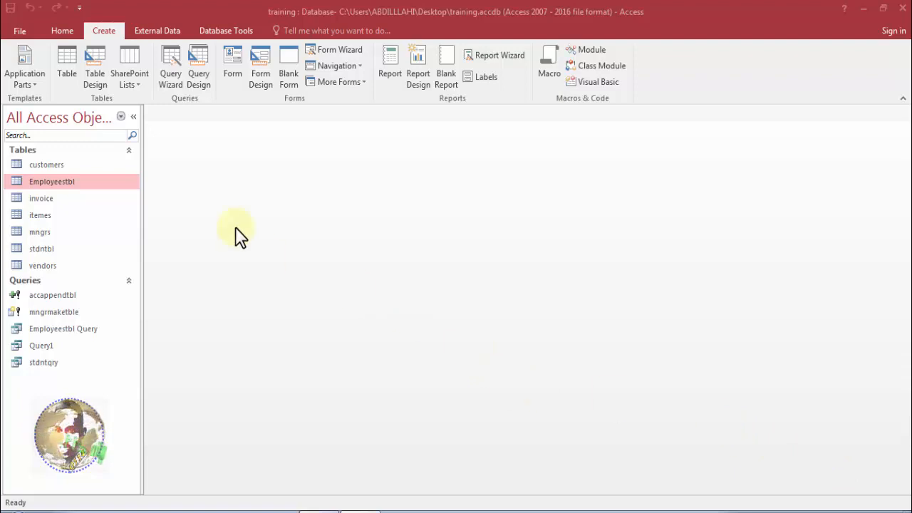
pyautogui.click(57, 28)
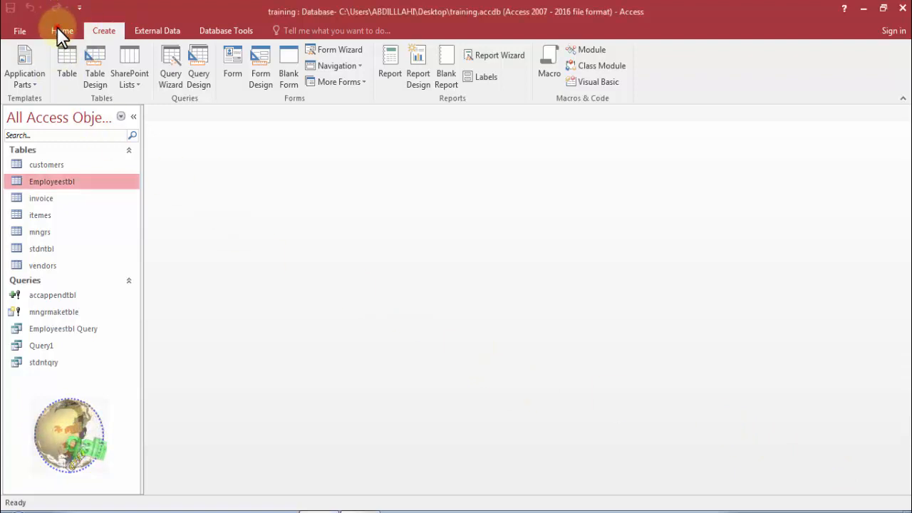
pyautogui.click(69, 30)
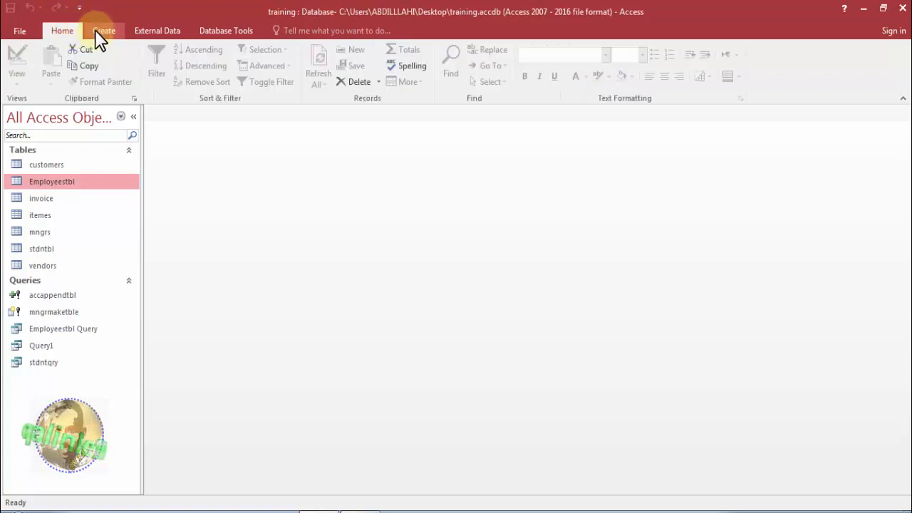
pyautogui.click(102, 32)
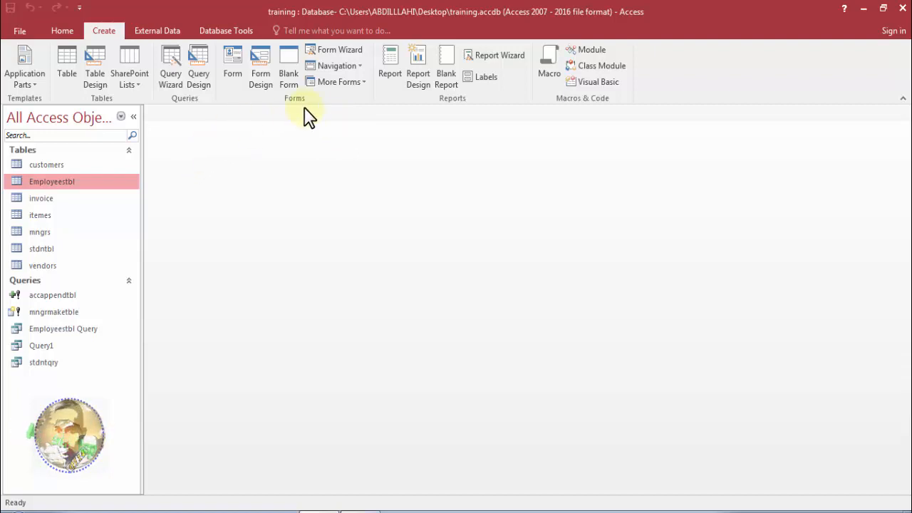
pyautogui.click(339, 52)
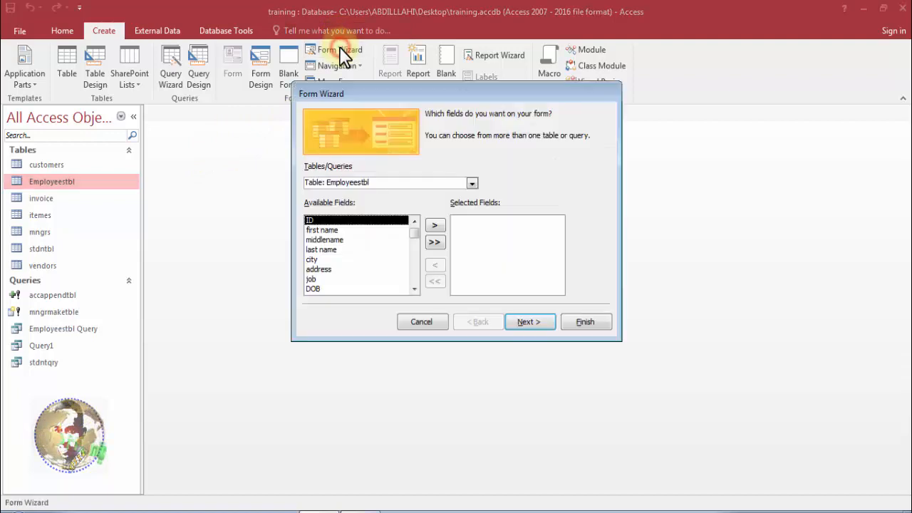
pyautogui.moveTo(353, 97); pyautogui.dragTo(298, 123)
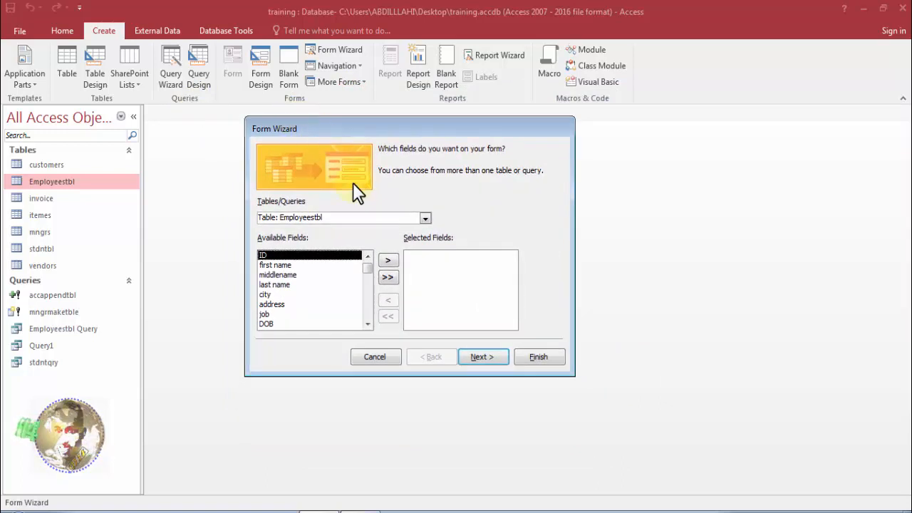
pyautogui.click(425, 219)
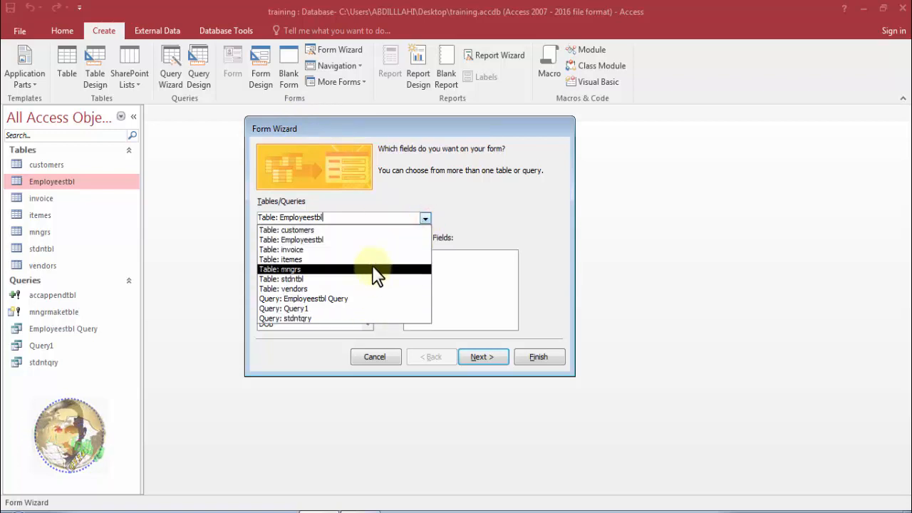
pyautogui.click(452, 208)
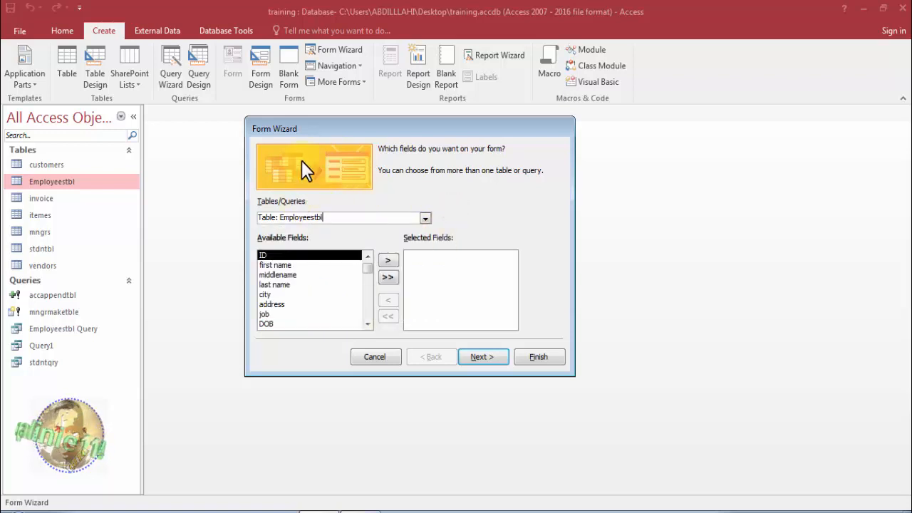
pyautogui.moveTo(285, 125); pyautogui.dragTo(326, 105)
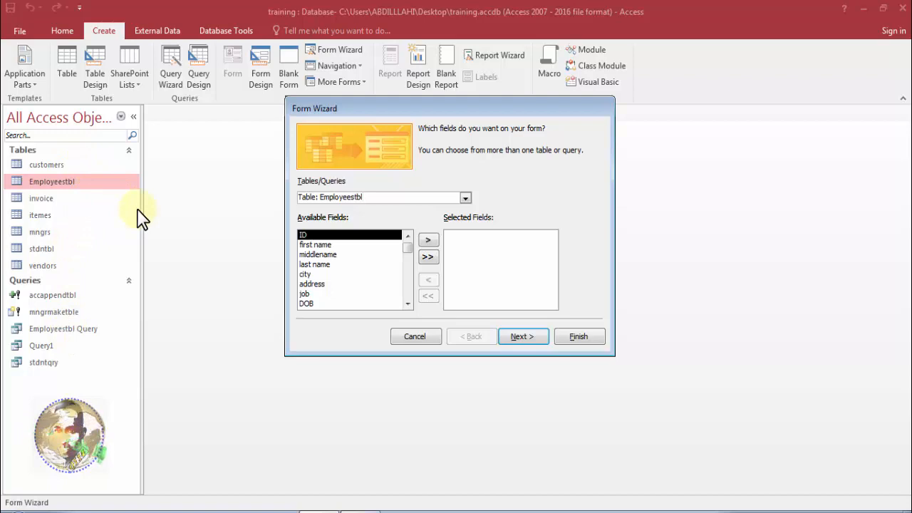
pyautogui.click(421, 342)
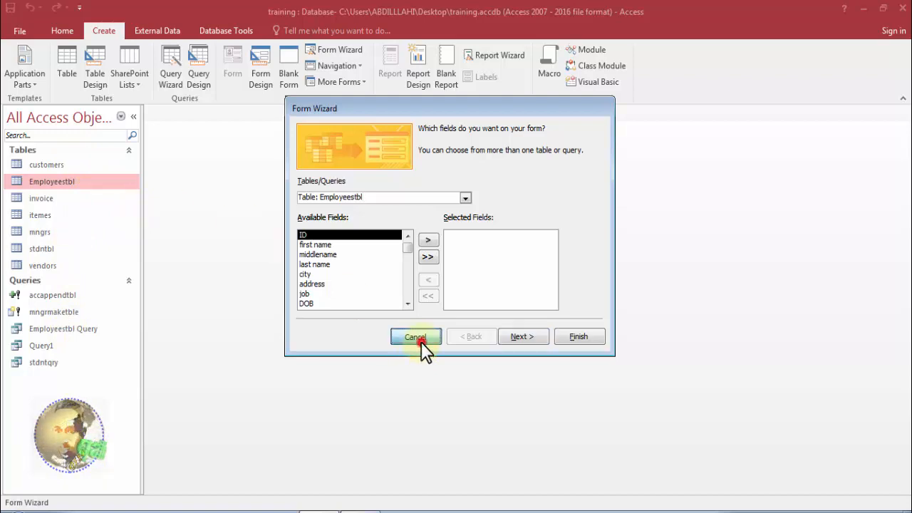
# Open the Employeestbl table, examine its records down to the blank new-record row, and close the table.
pyautogui.doubleClick(72, 183)
pyautogui.click(320, 178)
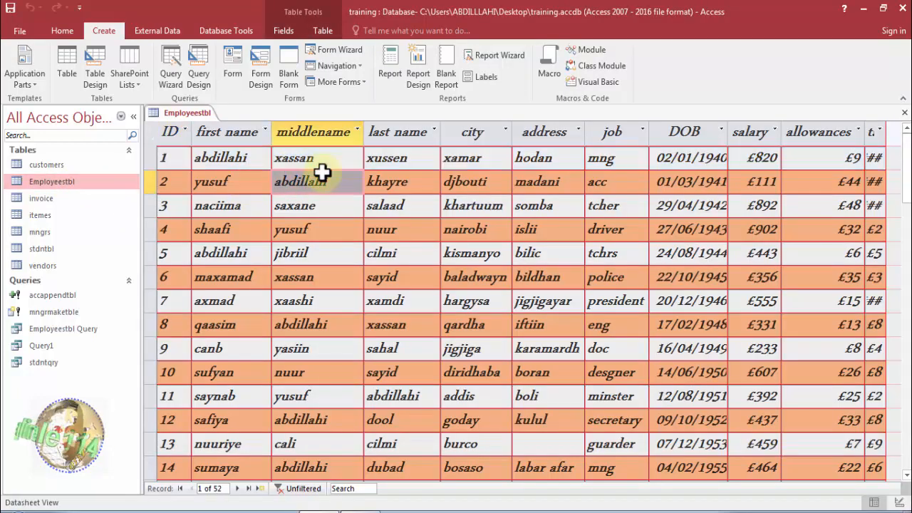
pyautogui.moveTo(908, 173); pyautogui.dragTo(909, 403)
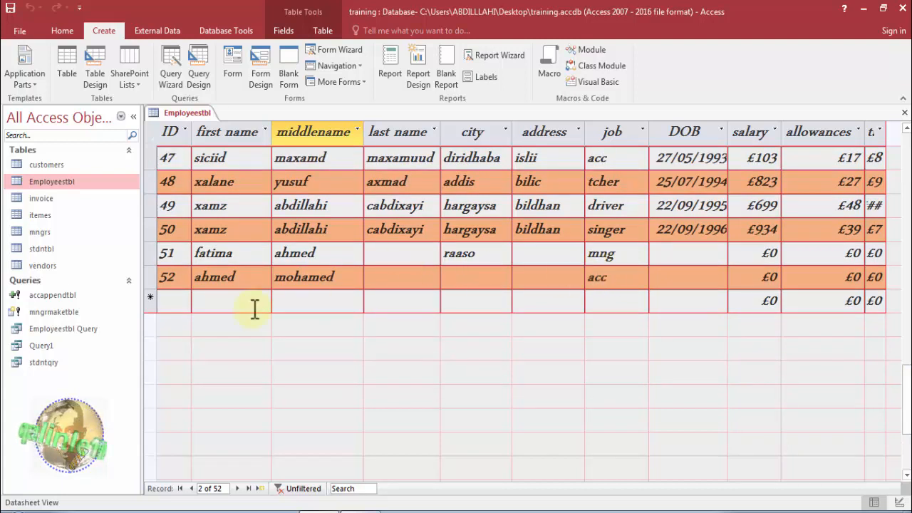
pyautogui.click(186, 307)
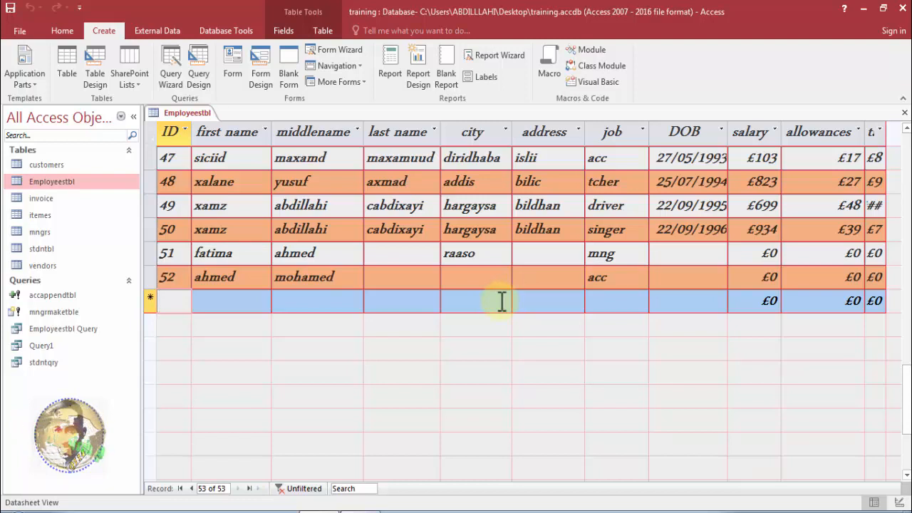
pyautogui.click(209, 304)
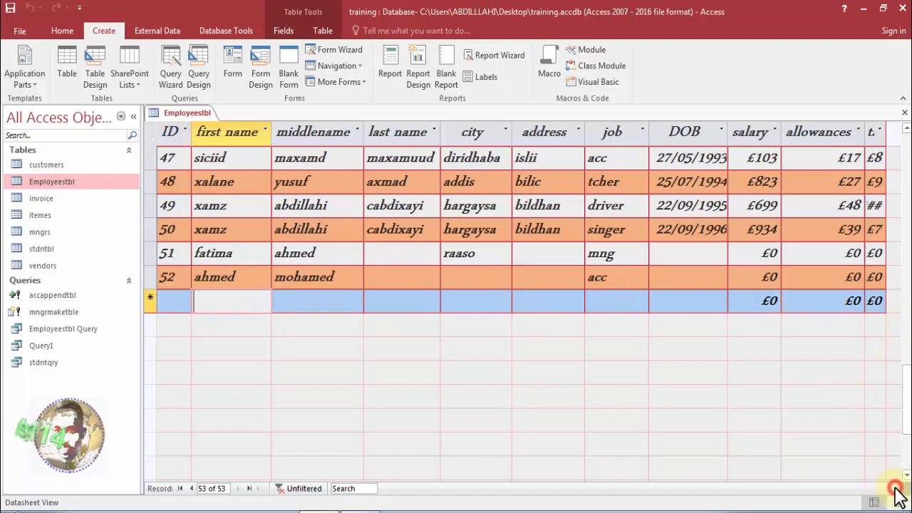
pyautogui.rightClick(181, 112)
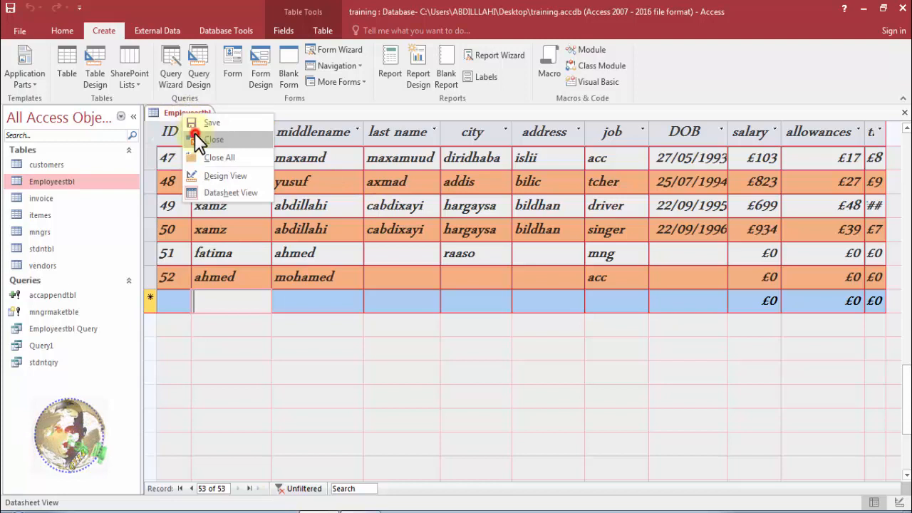
pyautogui.click(195, 139)
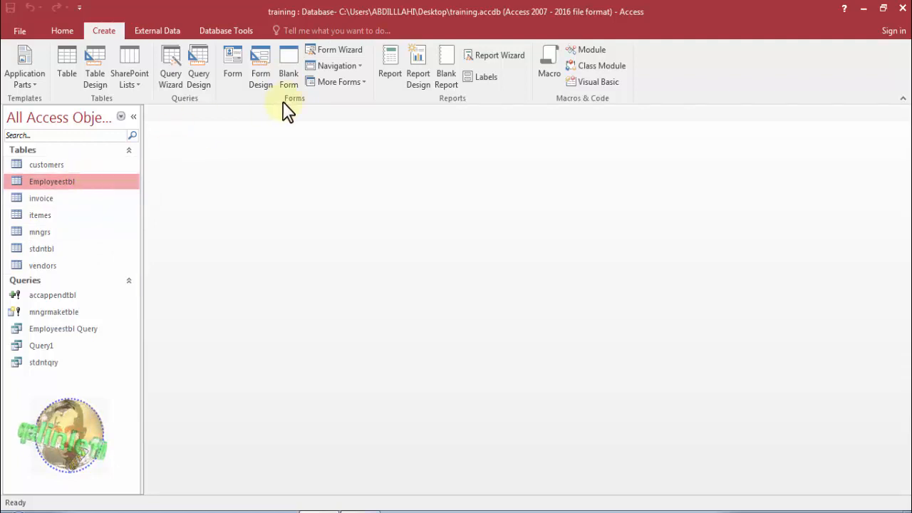
# Start the Form Wizard and choose the customers table as the form's data source.
pyautogui.click(338, 53)
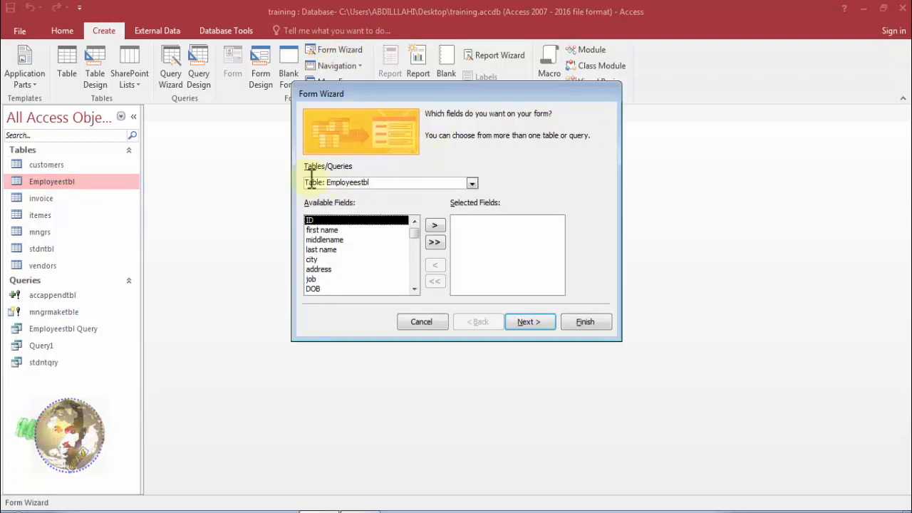
pyautogui.click(471, 182)
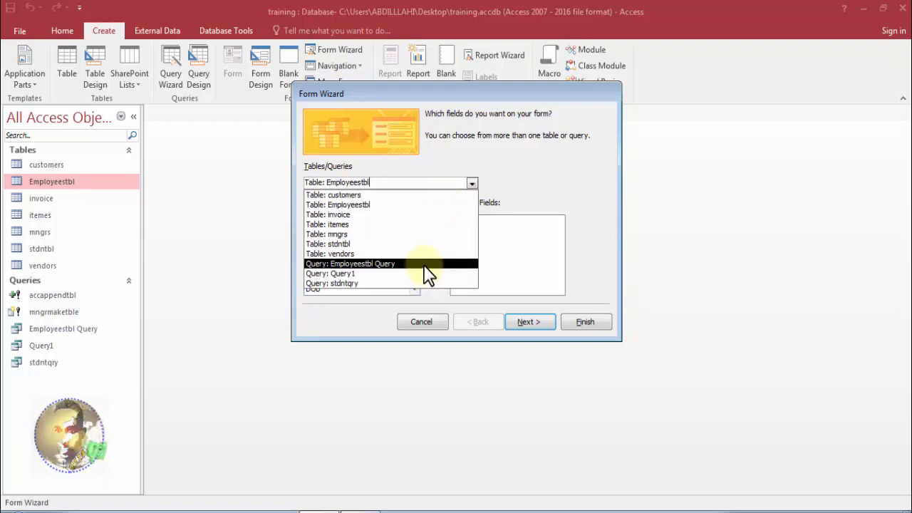
pyautogui.click(409, 197)
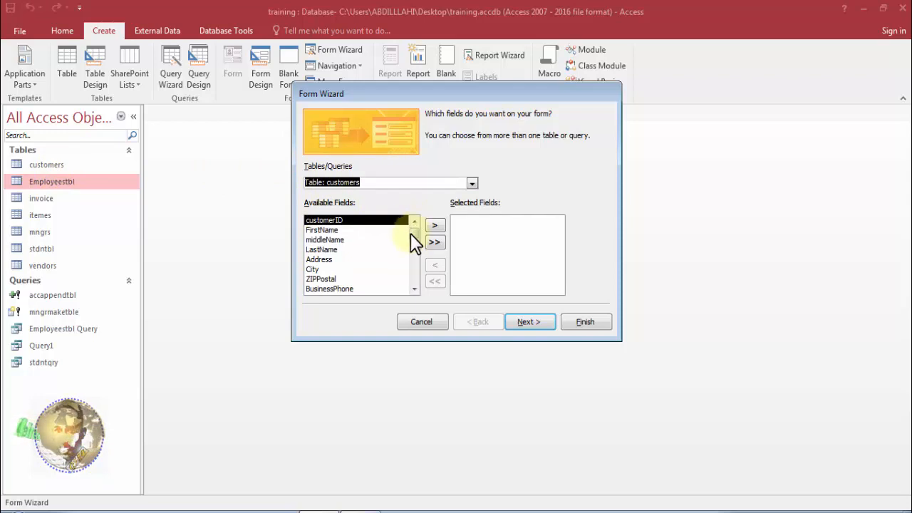
pyautogui.moveTo(411, 236)
pyautogui.mouseDown()
pyautogui.moveTo(410, 267)
pyautogui.moveTo(410, 234)
pyautogui.mouseUp()
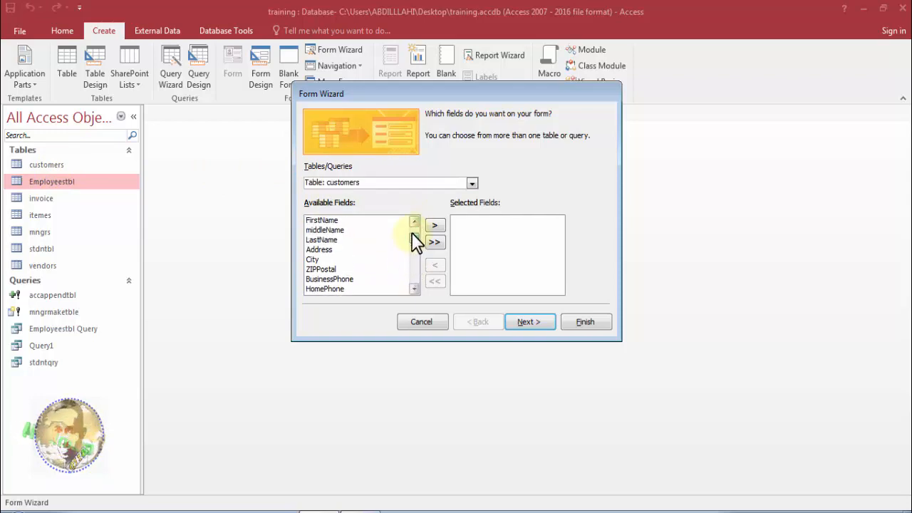
pyautogui.scroll(1, 411, 233)
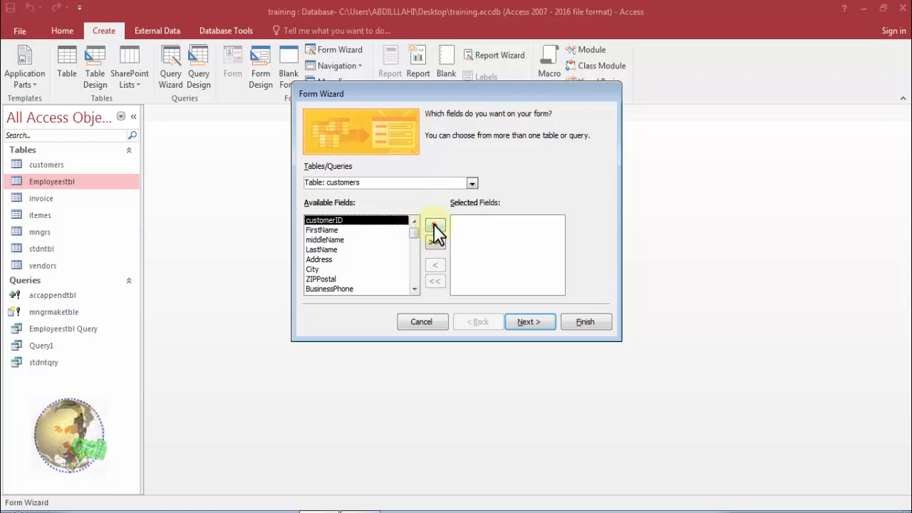
pyautogui.click(434, 224)
pyautogui.click(434, 224)
pyautogui.click(434, 224)
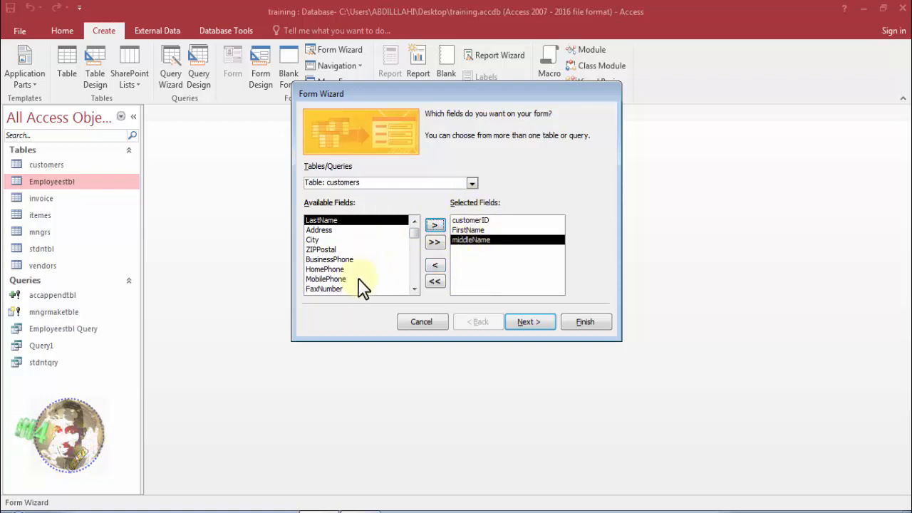
pyautogui.click(434, 225)
pyautogui.click(435, 225)
pyautogui.click(435, 225)
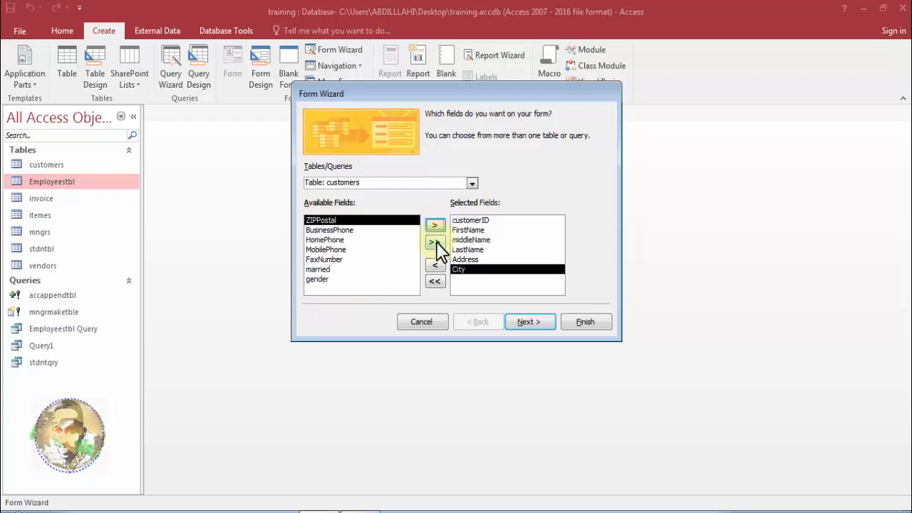
pyautogui.click(435, 242)
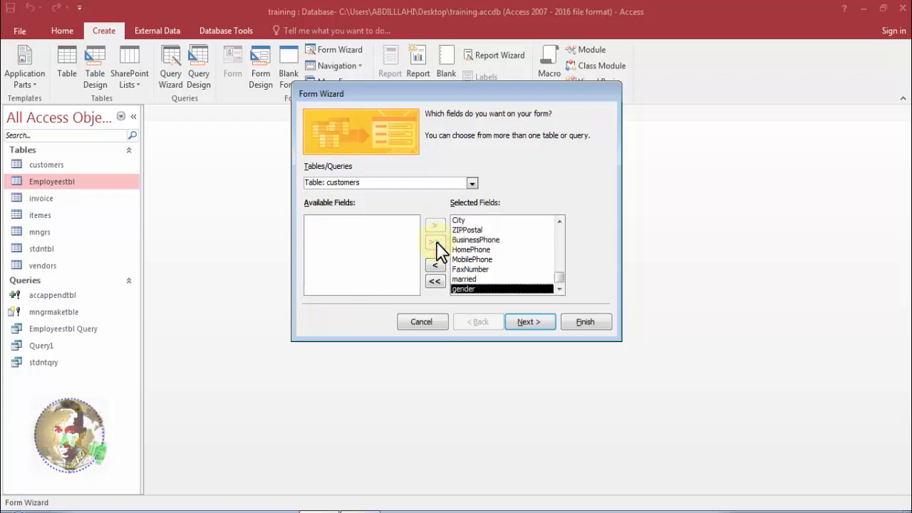
pyautogui.click(435, 266)
pyautogui.click(435, 266)
pyautogui.click(435, 266)
pyautogui.click(434, 266)
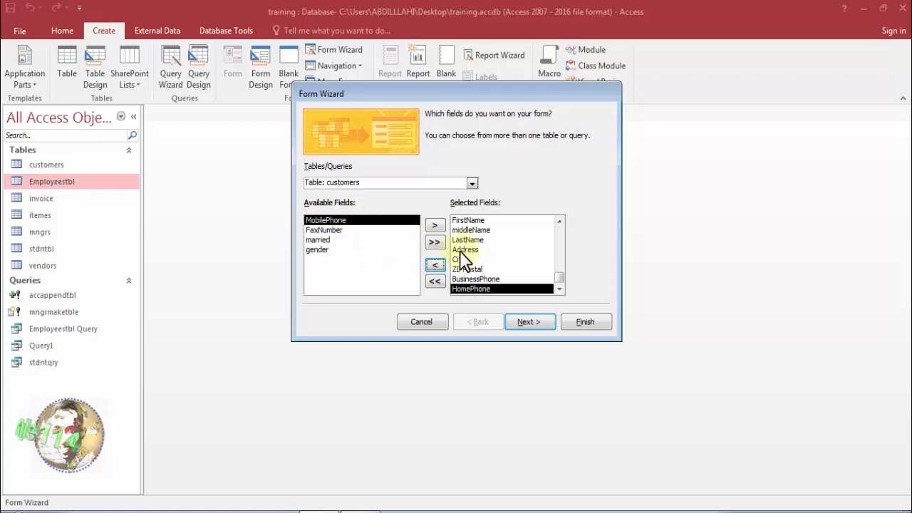
pyautogui.click(441, 262)
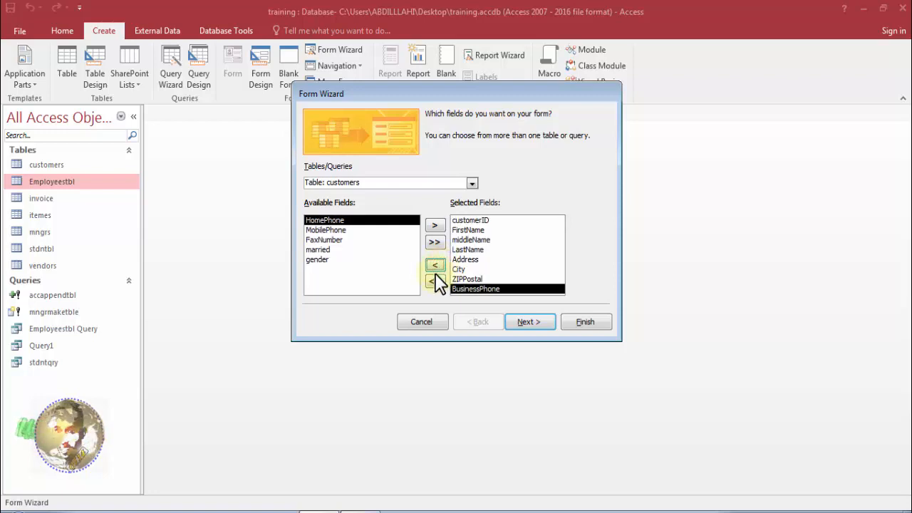
pyautogui.click(435, 280)
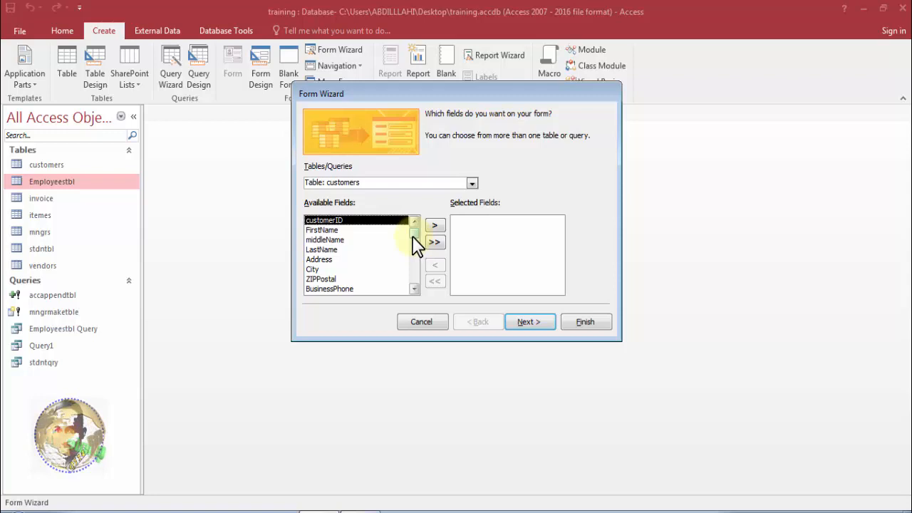
# Add all fields of the customers table to the form and continue to the layout choice.
pyautogui.moveTo(417, 241)
pyautogui.mouseDown()
pyautogui.moveTo(419, 280)
pyautogui.moveTo(411, 236)
pyautogui.mouseUp()
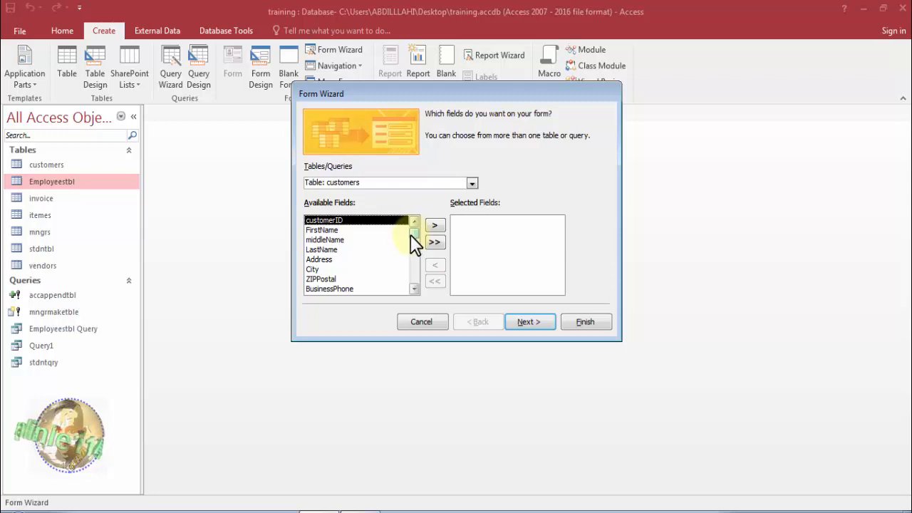
pyautogui.click(433, 243)
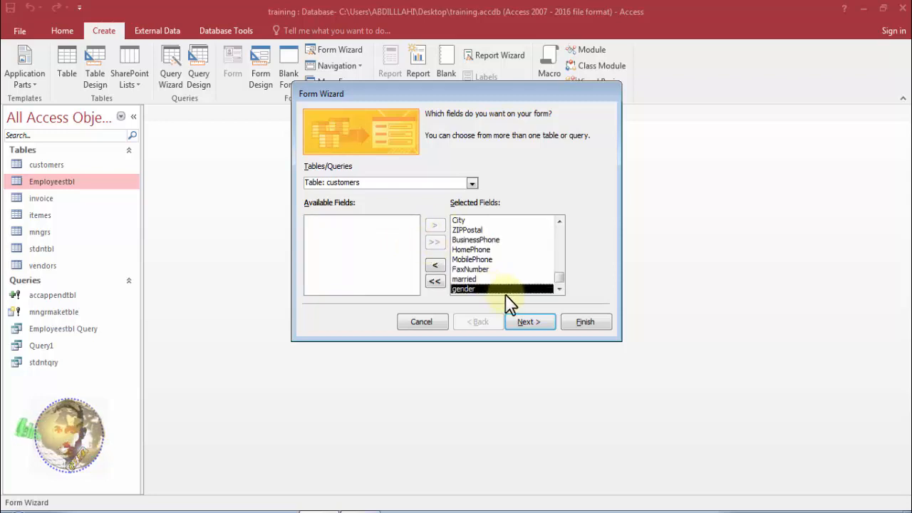
pyautogui.click(520, 319)
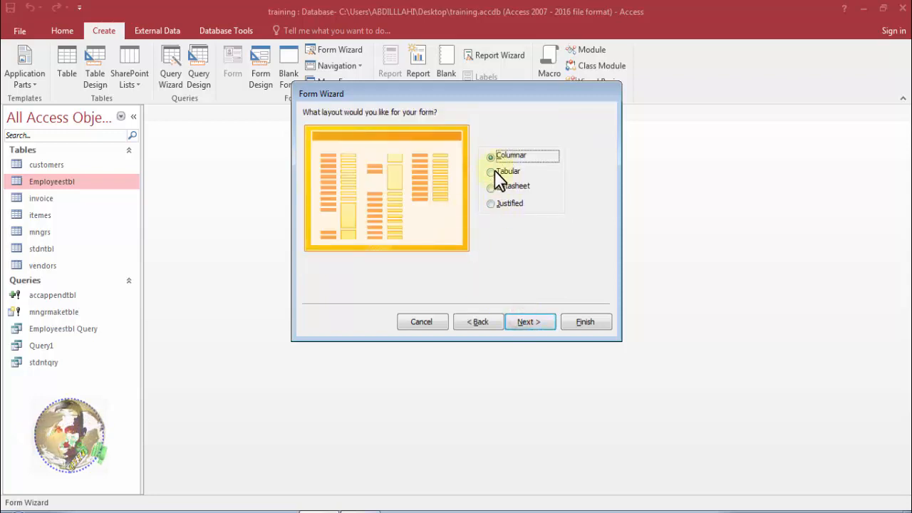
# Preview the Tabular, Datasheet and Justified layouts, and choose the Columnar layout for the form.
pyautogui.click(491, 173)
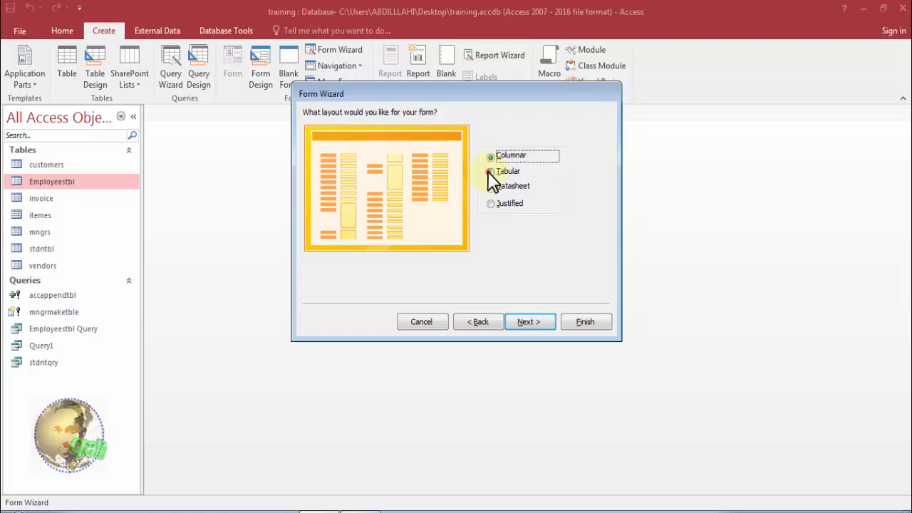
pyautogui.click(490, 187)
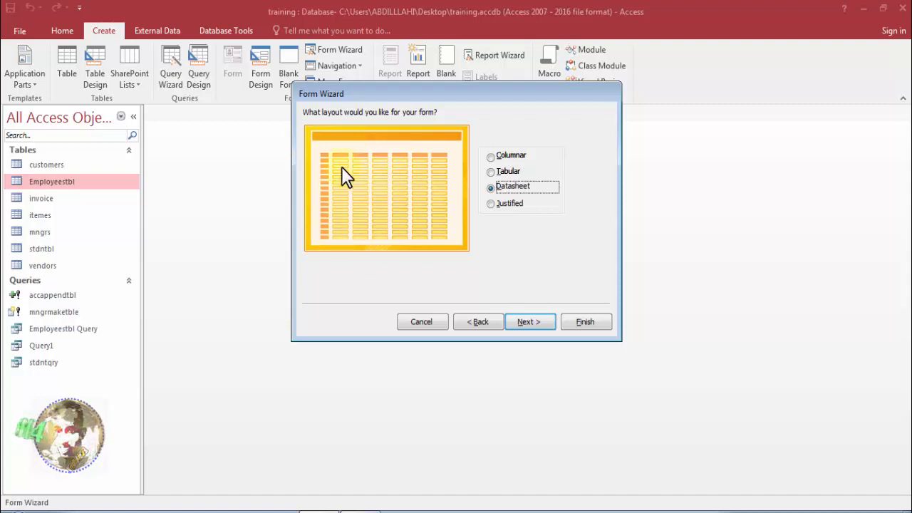
pyautogui.click(491, 203)
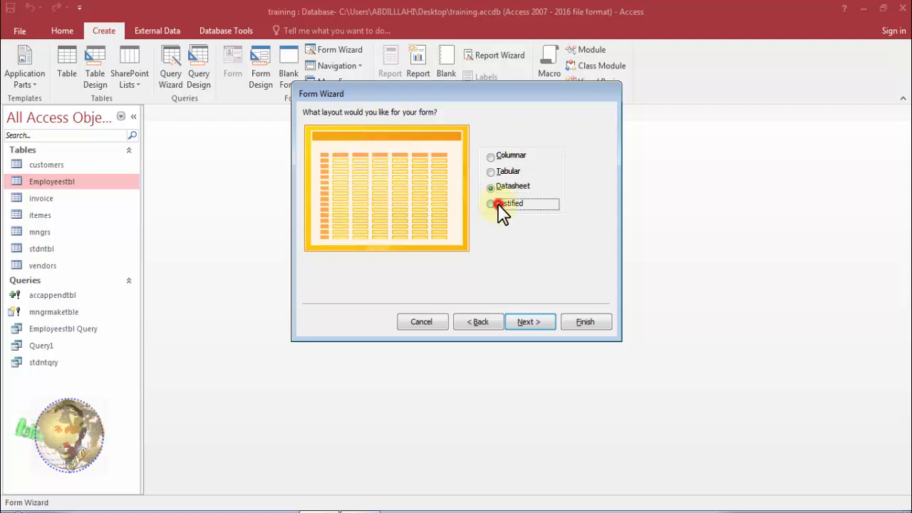
pyautogui.click(491, 156)
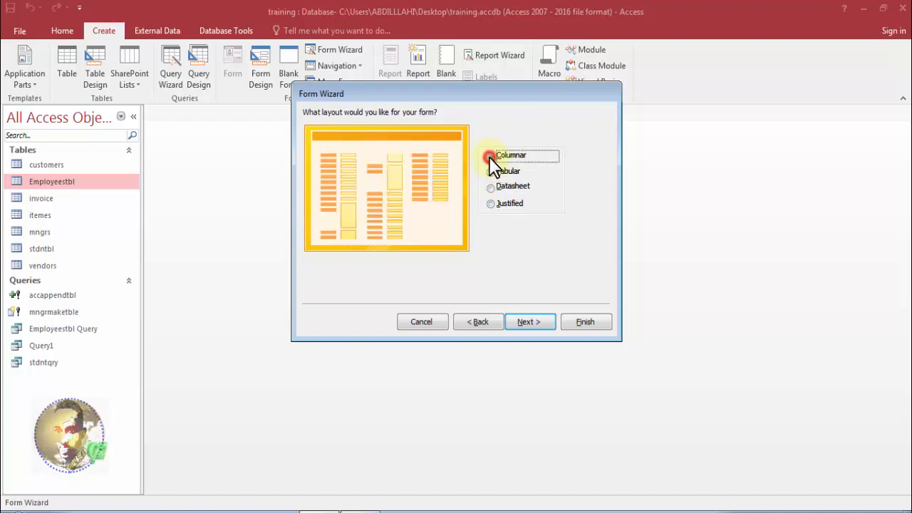
# Continue to the wizard's final page and set the form's title to customersFORM.
pyautogui.click(529, 322)
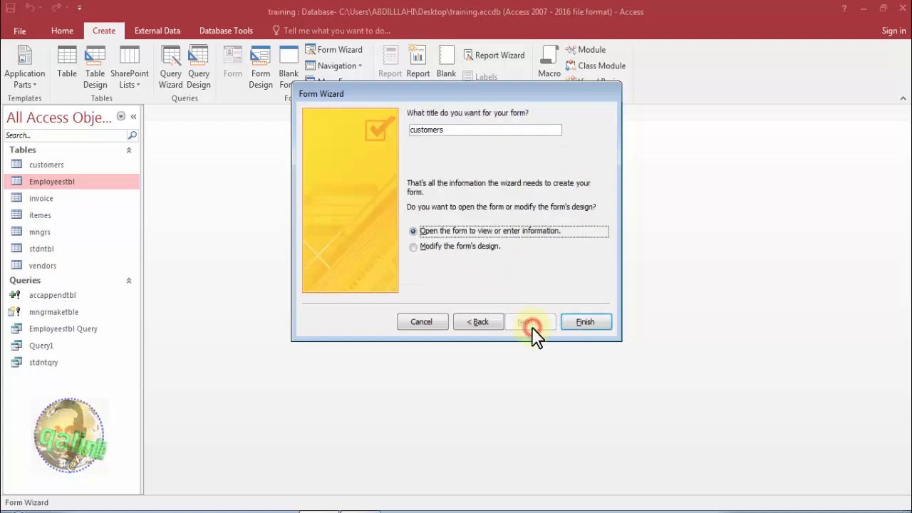
pyautogui.click(456, 129)
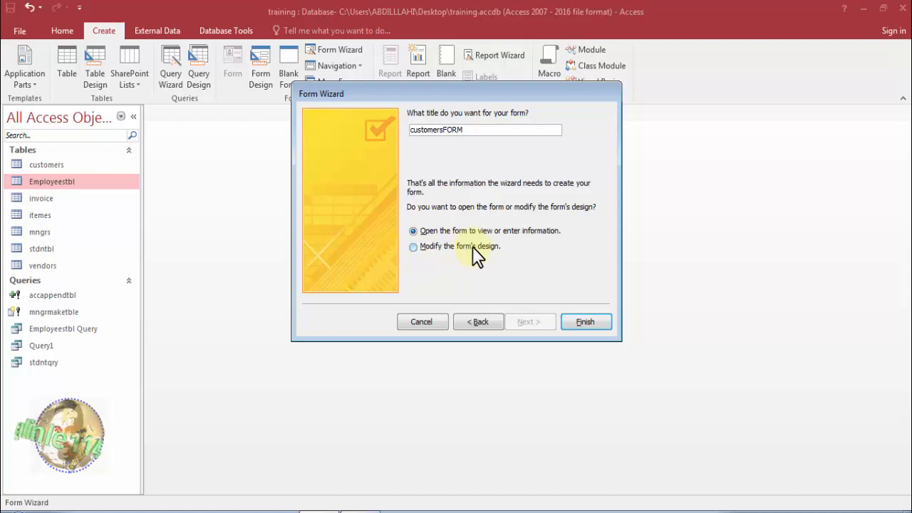
# Finish the Form Wizard with the option to open the form to view or enter information.
pyautogui.click(416, 249)
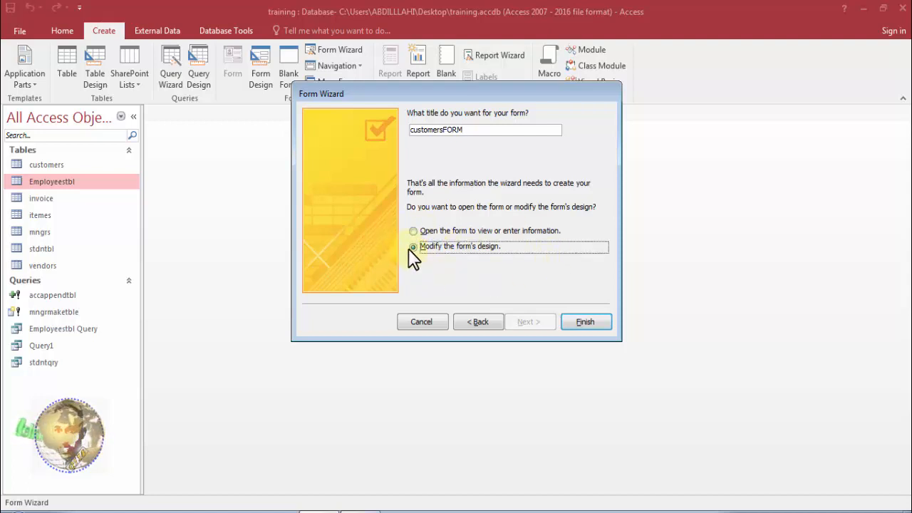
pyautogui.click(415, 230)
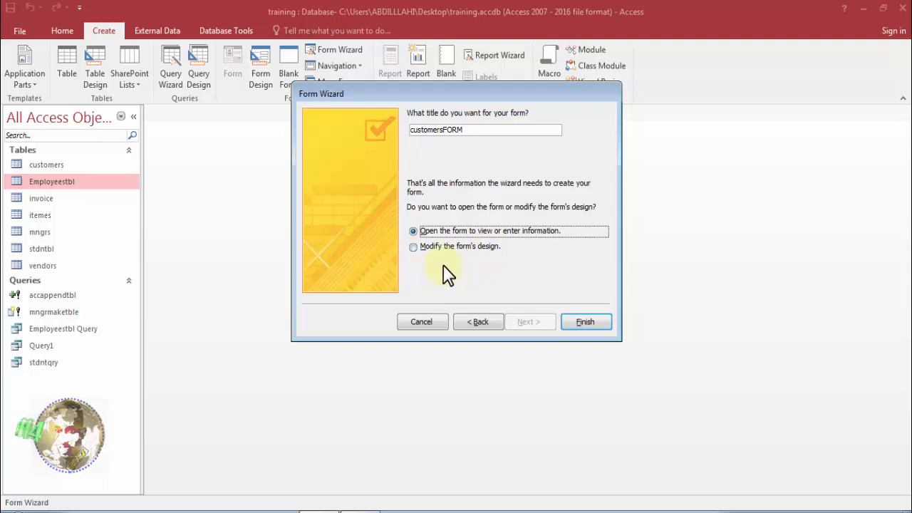
pyautogui.click(576, 321)
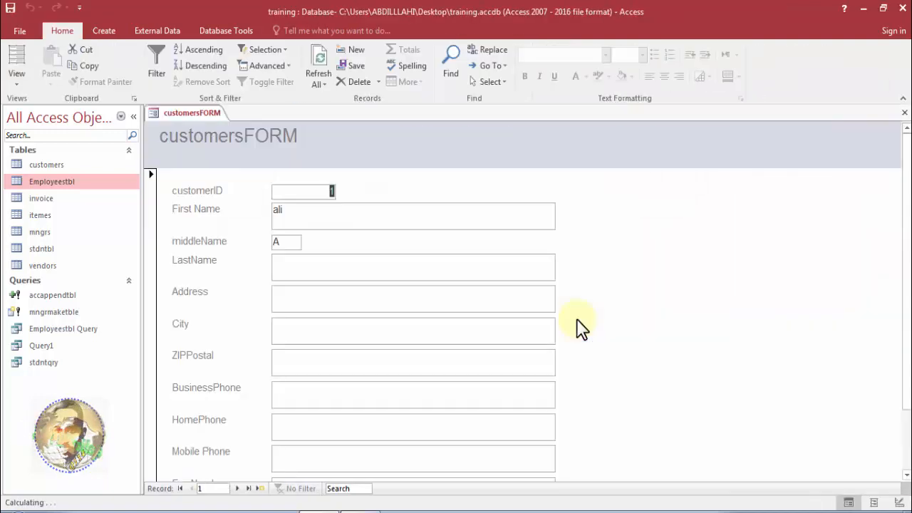
# Examine the customersFORM fields from customerID to Address, look further down the form, and close it.
pyautogui.moveTo(907, 220)
pyautogui.mouseDown()
pyautogui.moveTo(898, 315)
pyautogui.moveTo(898, 214)
pyautogui.mouseUp()
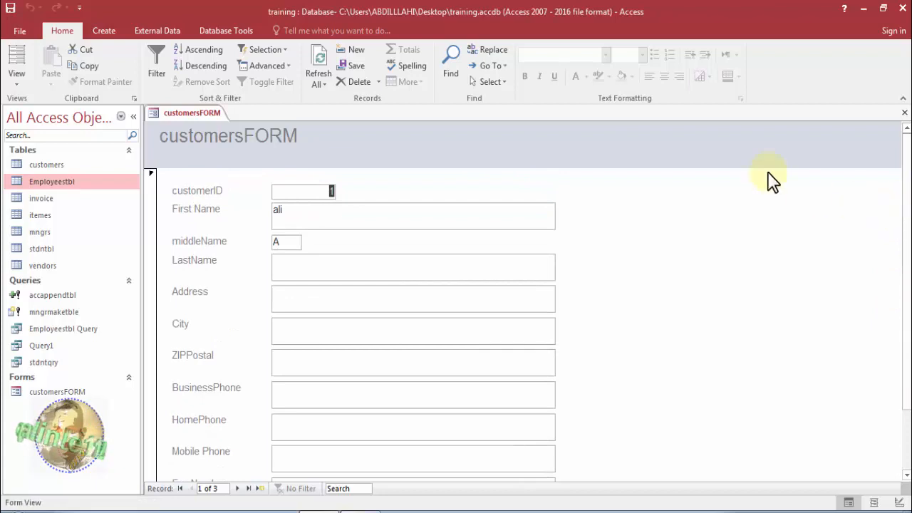
pyautogui.click(300, 197)
pyautogui.doubleClick(301, 193)
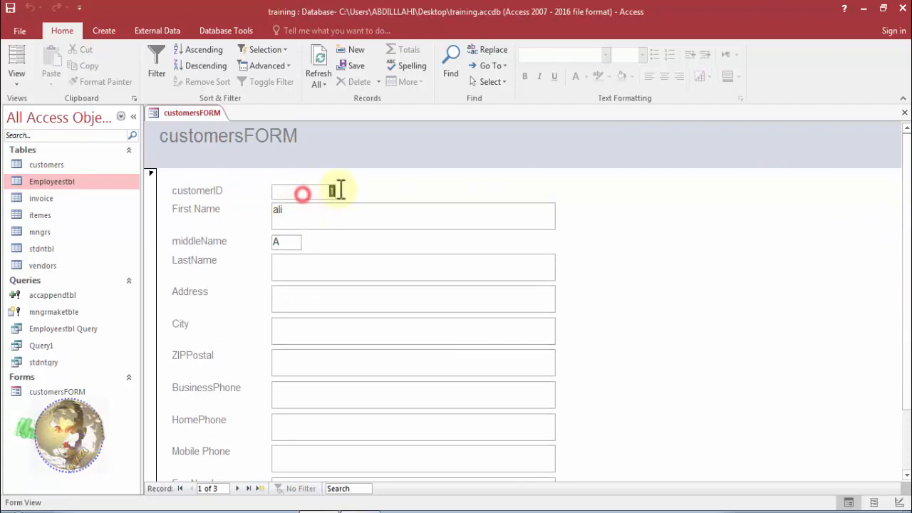
pyautogui.click(289, 208)
pyautogui.doubleClick(289, 208)
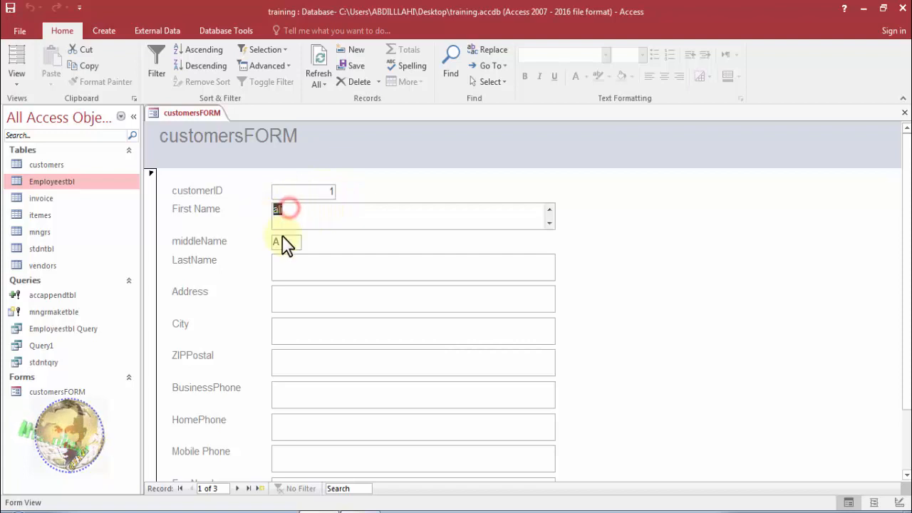
pyautogui.doubleClick(291, 241)
pyautogui.click(294, 262)
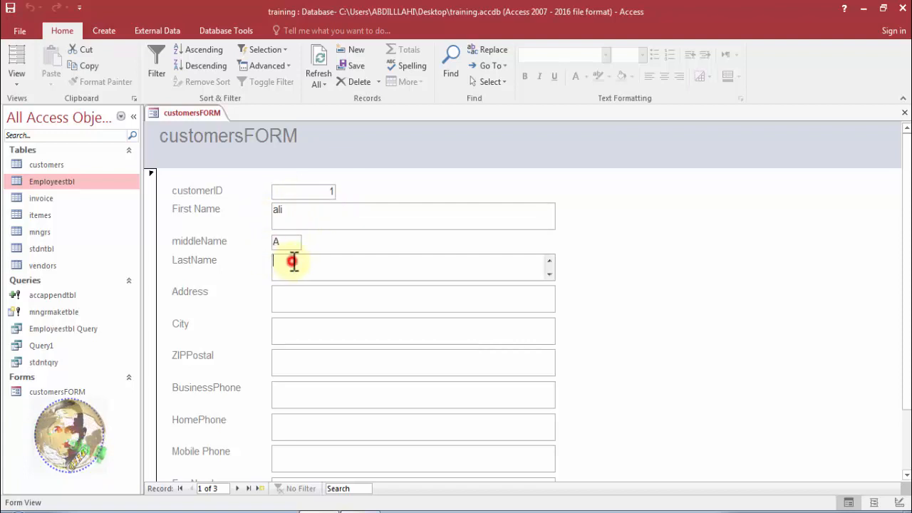
pyautogui.click(295, 297)
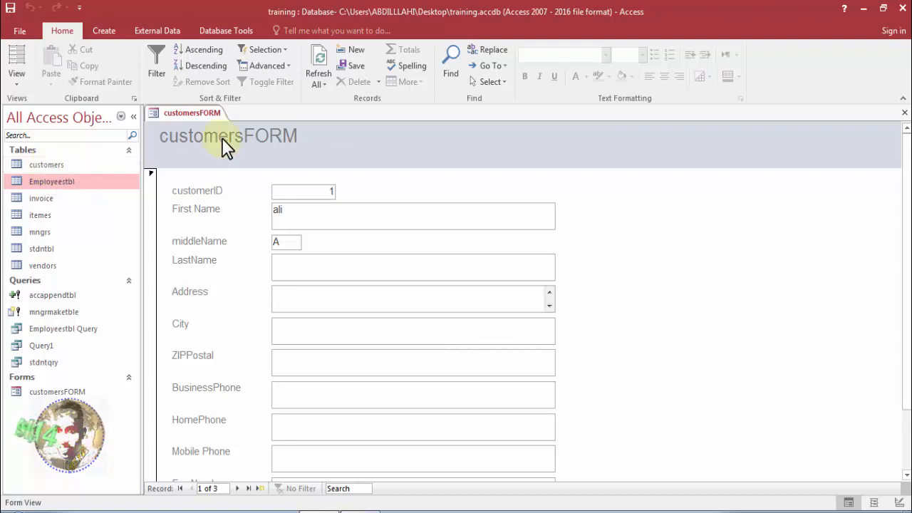
pyautogui.moveTo(908, 254)
pyautogui.mouseDown()
pyautogui.moveTo(909, 329)
pyautogui.moveTo(909, 265)
pyautogui.mouseUp()
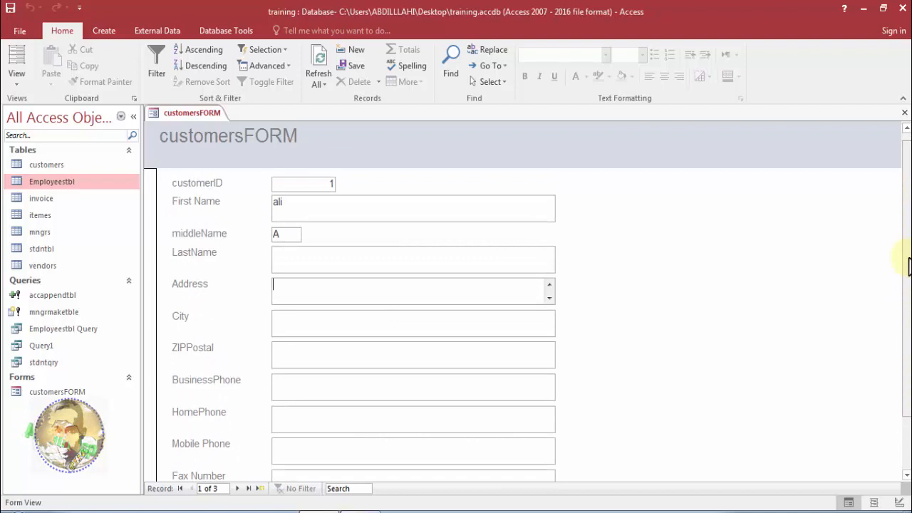
pyautogui.click(905, 112)
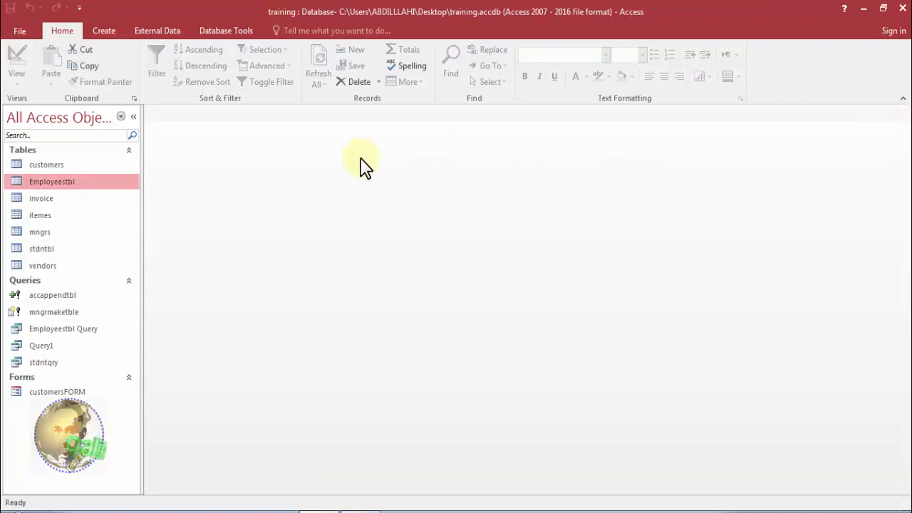
# Generate an automatic form from the Employeestbl table and look over its fields.
pyautogui.click(104, 32)
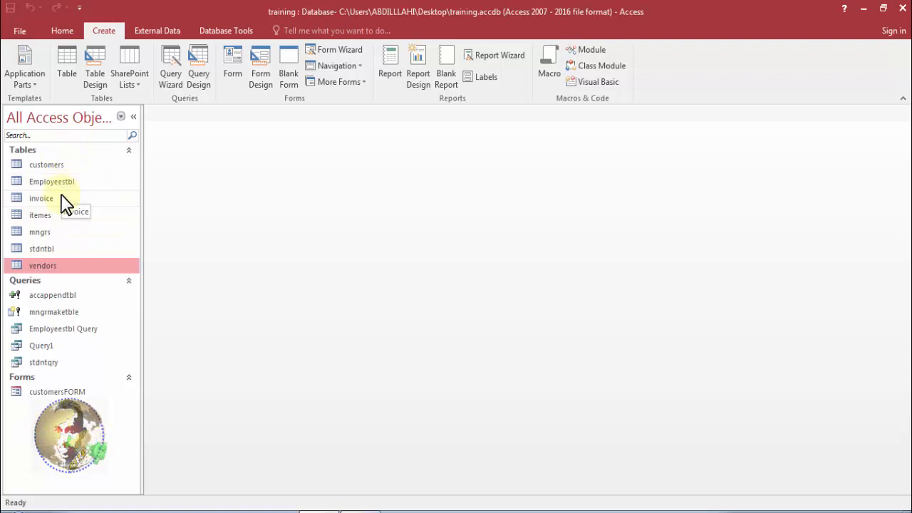
pyautogui.click(66, 181)
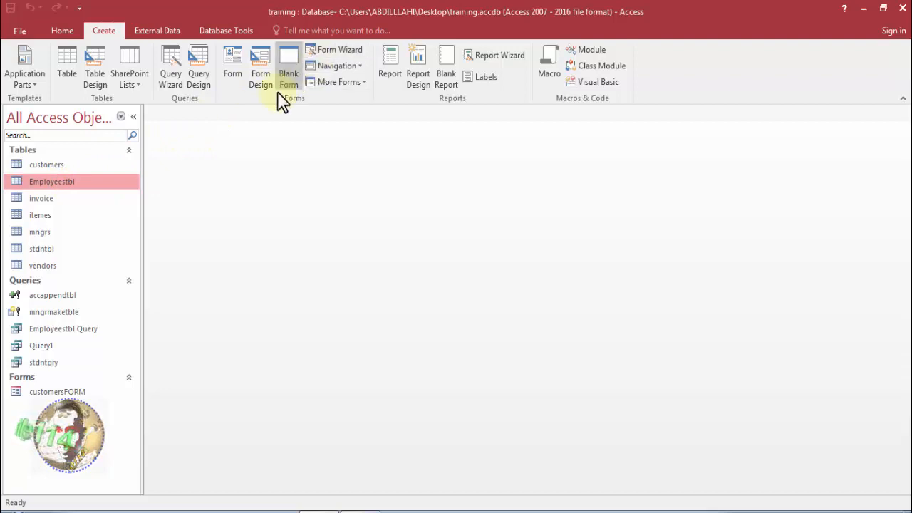
pyautogui.click(243, 88)
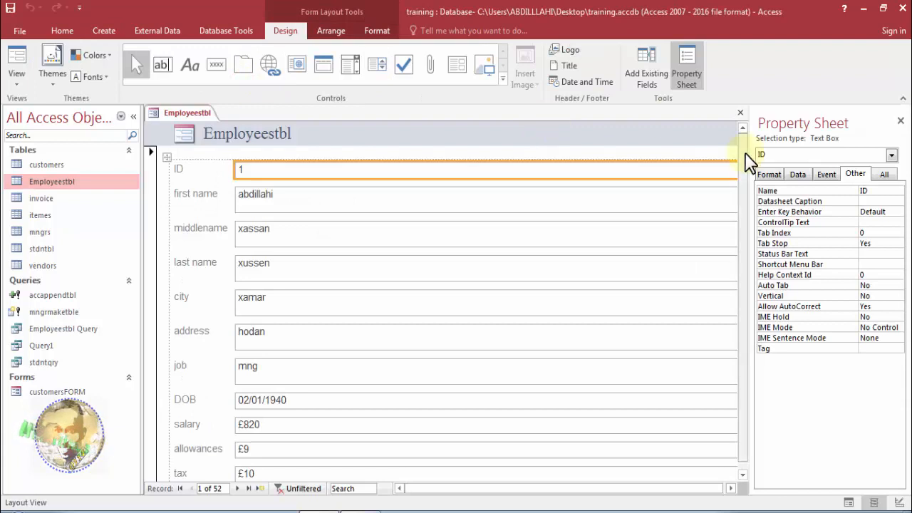
pyautogui.moveTo(743, 162); pyautogui.dragTo(744, 308)
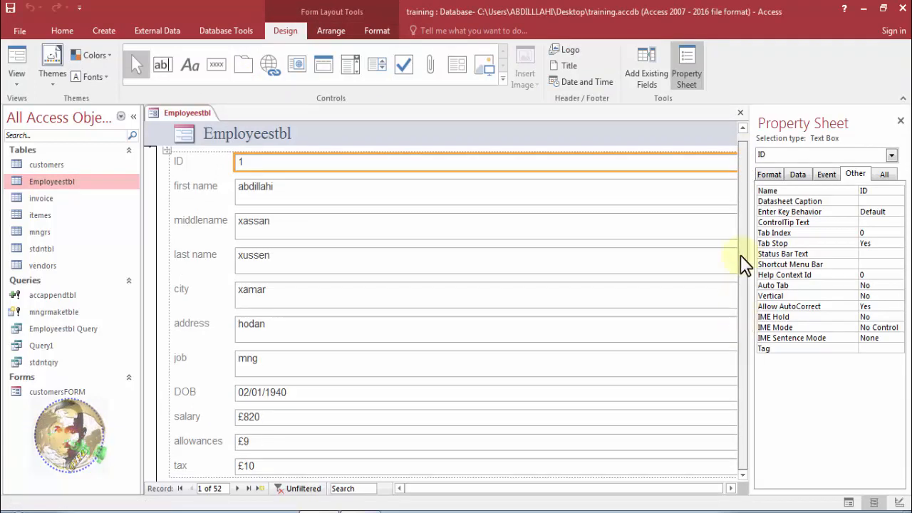
# Examine the Employeestbl form in Design View and Layout View, and switch it to Form View.
pyautogui.rightClick(191, 117)
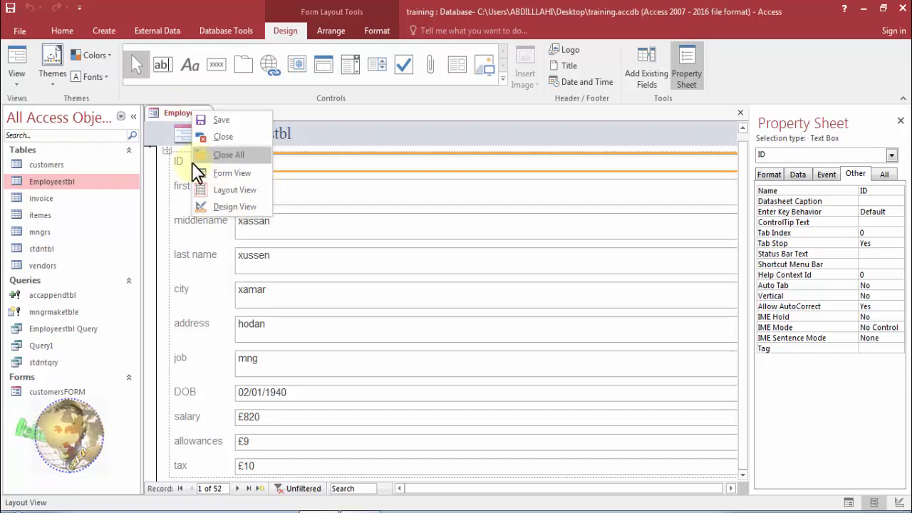
pyautogui.click(210, 204)
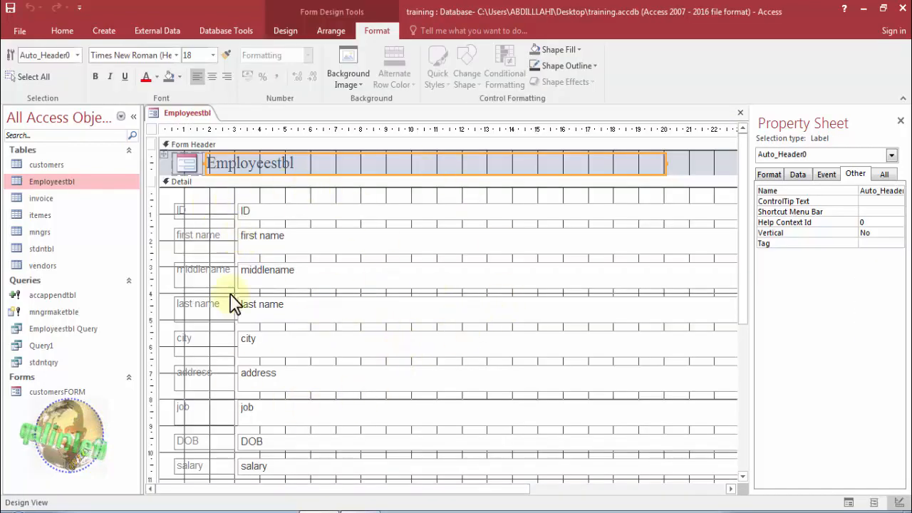
pyautogui.rightClick(179, 123)
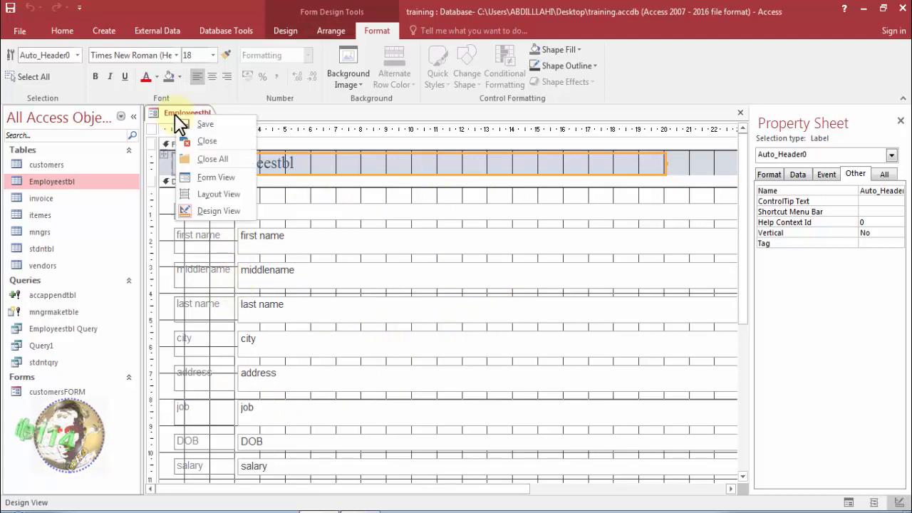
pyautogui.click(187, 194)
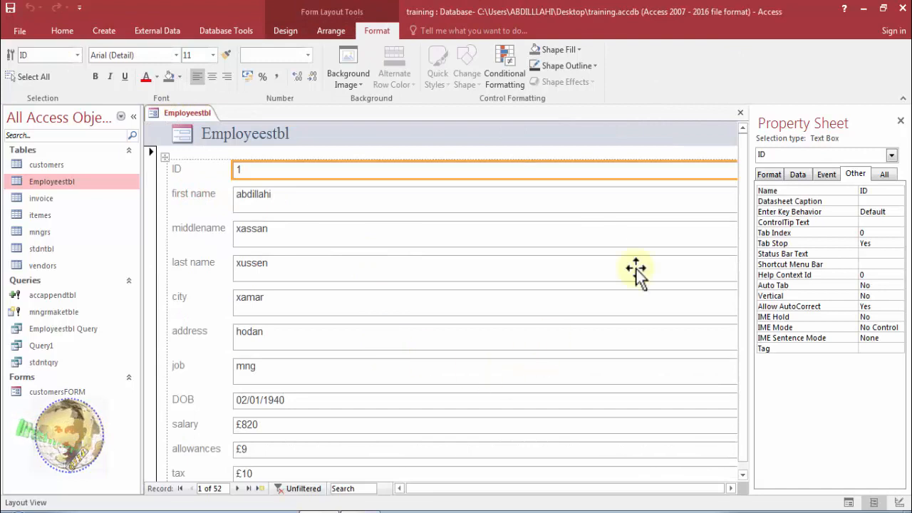
pyautogui.click(700, 487)
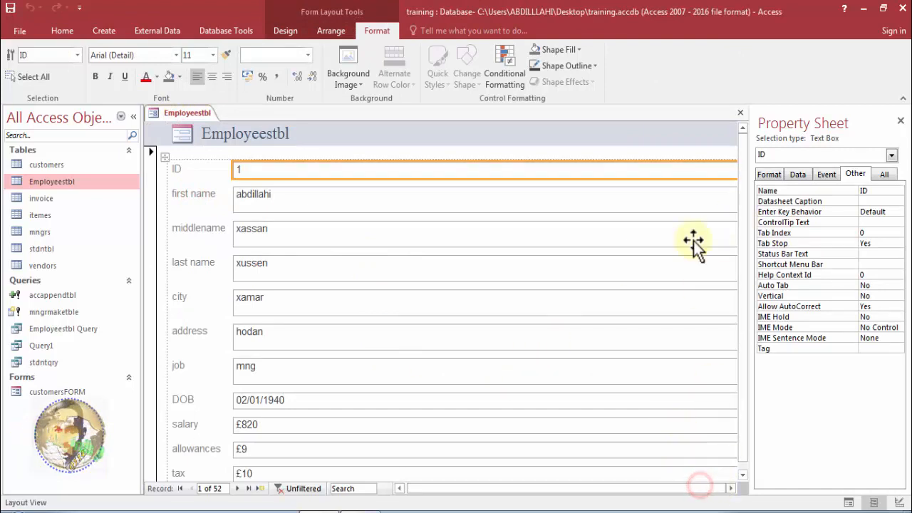
pyautogui.click(651, 207)
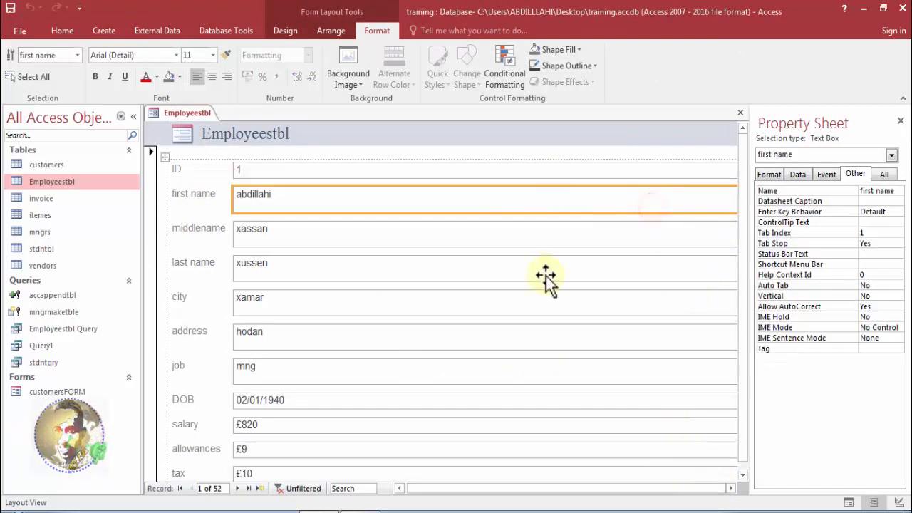
pyautogui.rightClick(185, 113)
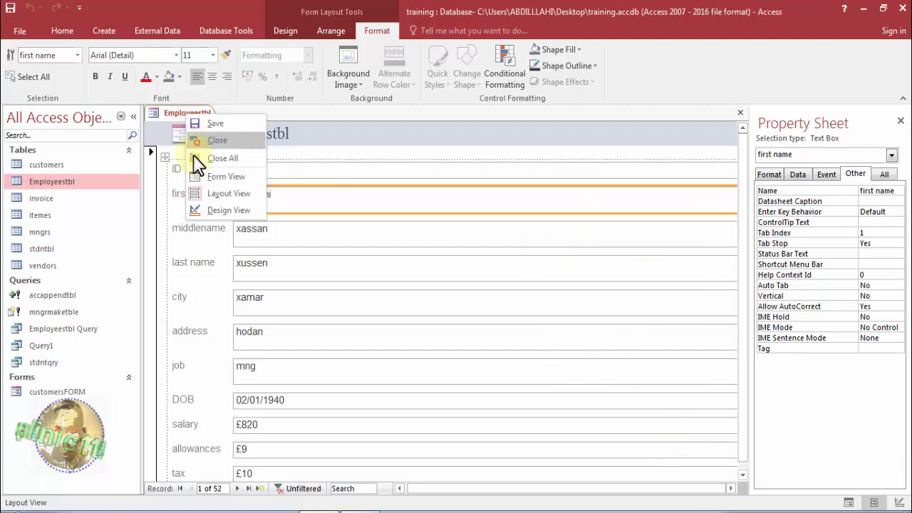
pyautogui.click(201, 175)
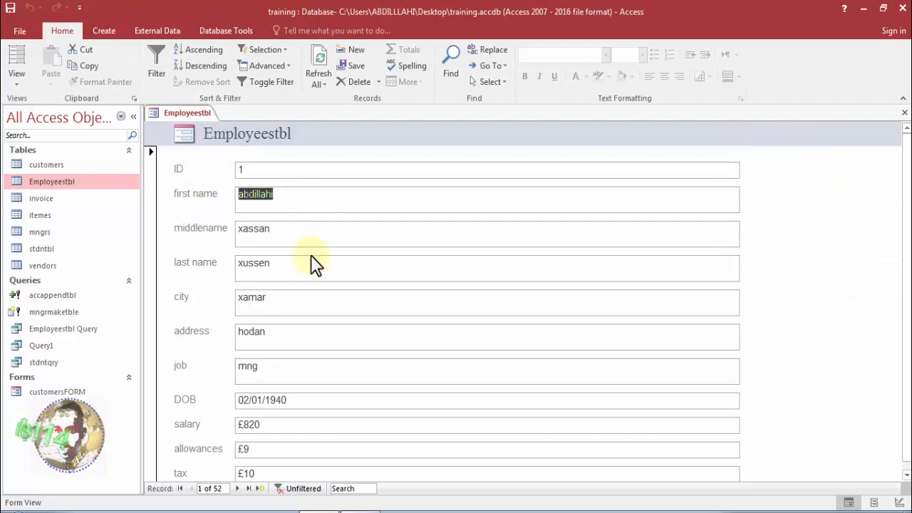
pyautogui.click(316, 310)
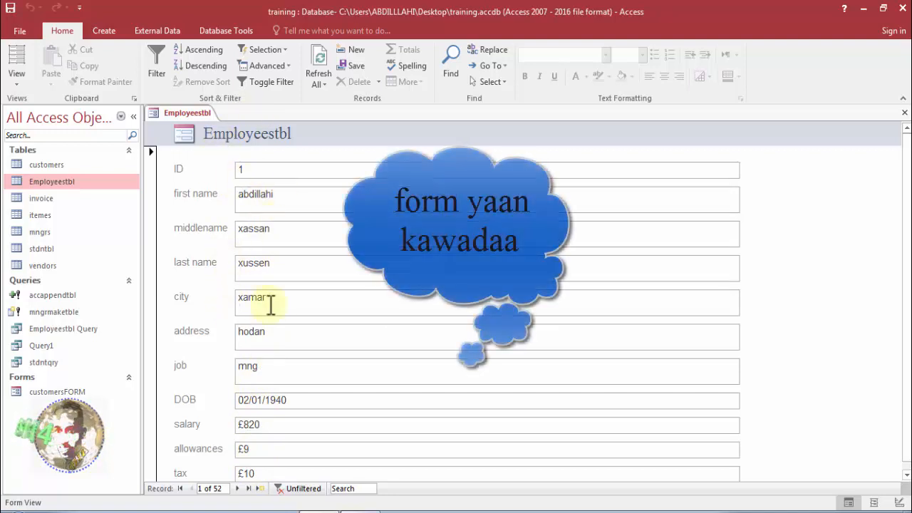
# Save the new employees form under the name Employeesform and close it.
pyautogui.rightClick(169, 114)
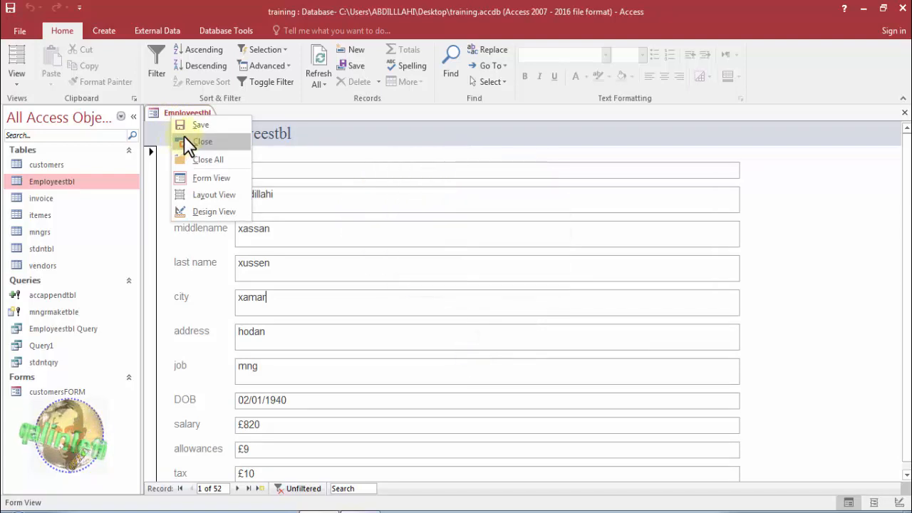
pyautogui.click(193, 128)
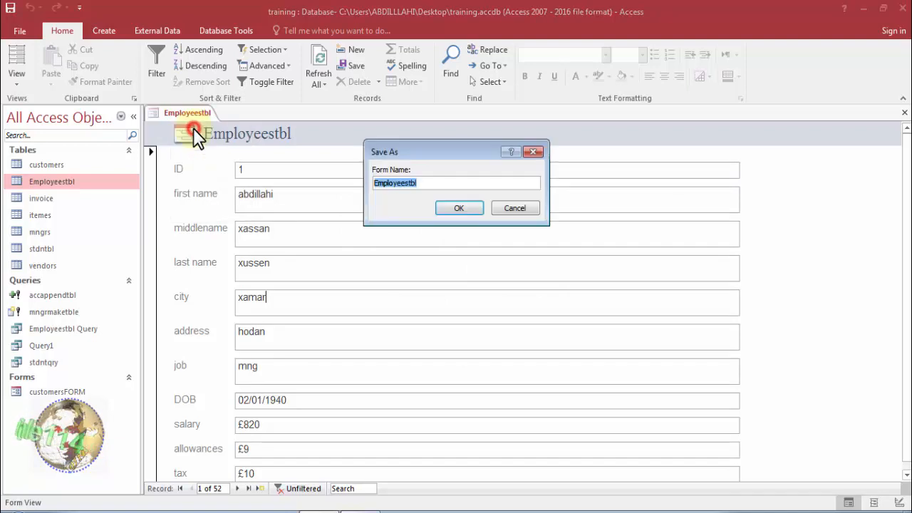
pyautogui.click(426, 183)
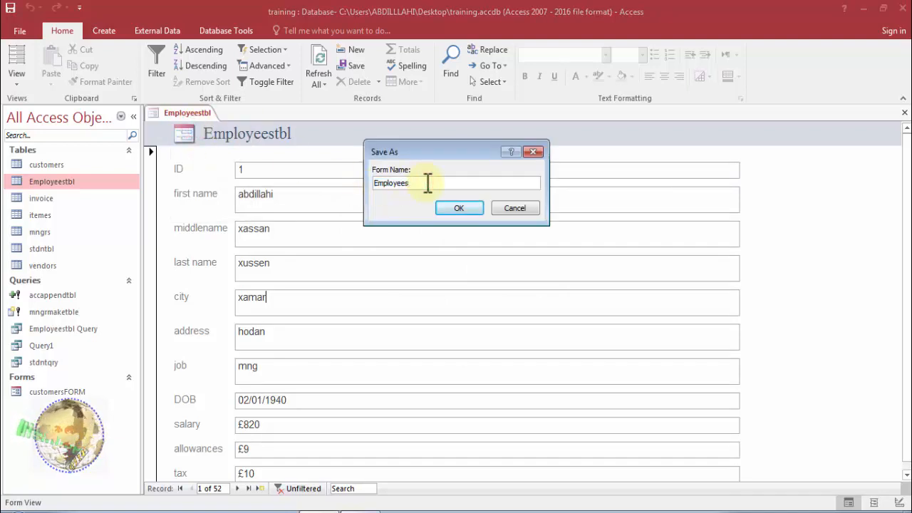
pyautogui.write('form')
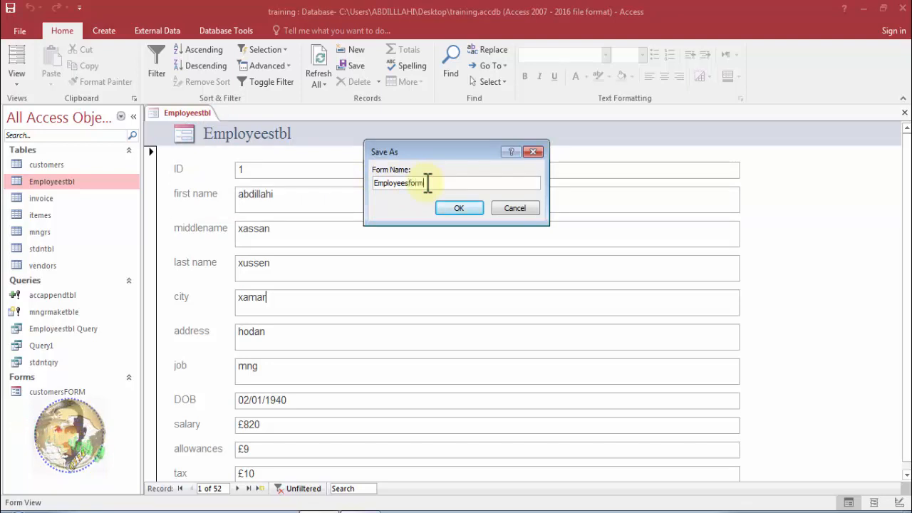
pyautogui.click(460, 210)
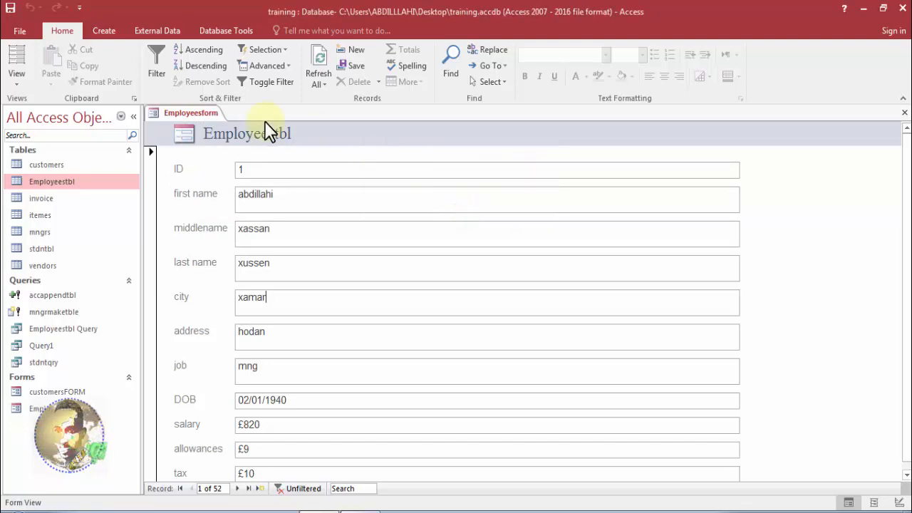
pyautogui.rightClick(205, 113)
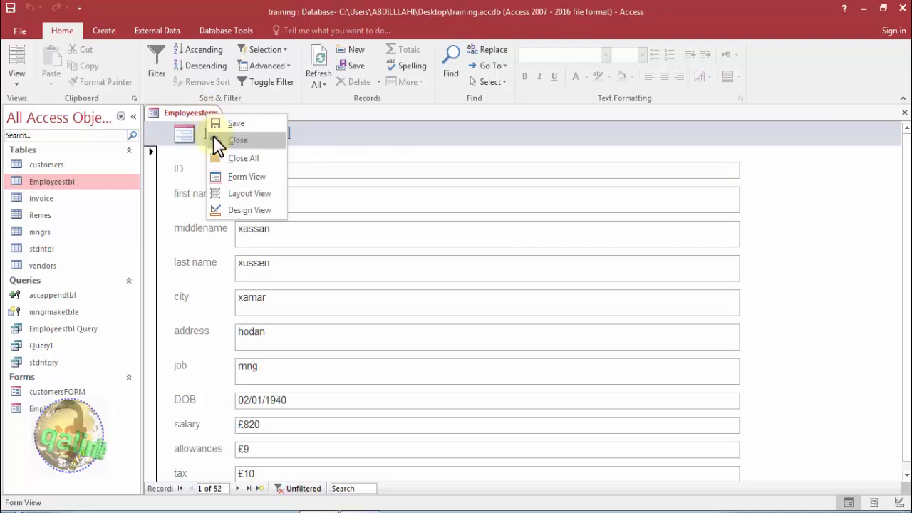
pyautogui.click(213, 135)
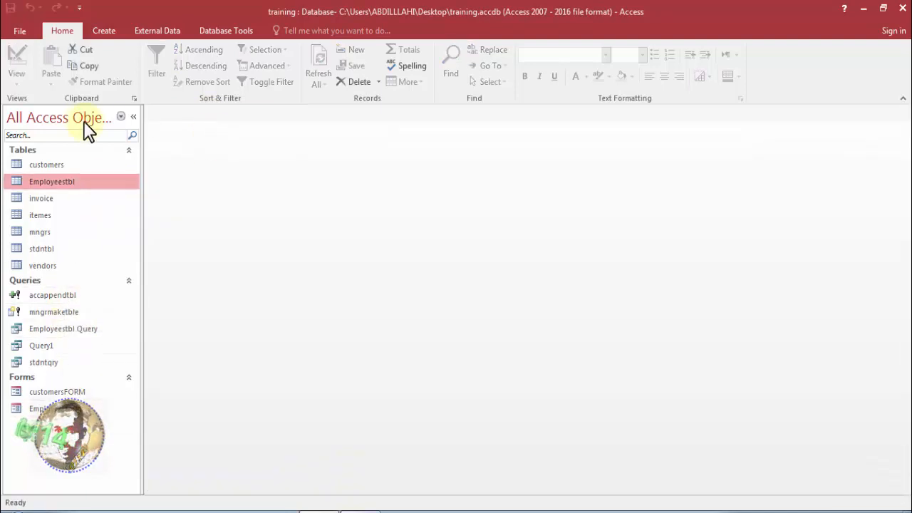
# Create a blank form, view the available fields of the itemes table, and hide the field list.
pyautogui.click(109, 26)
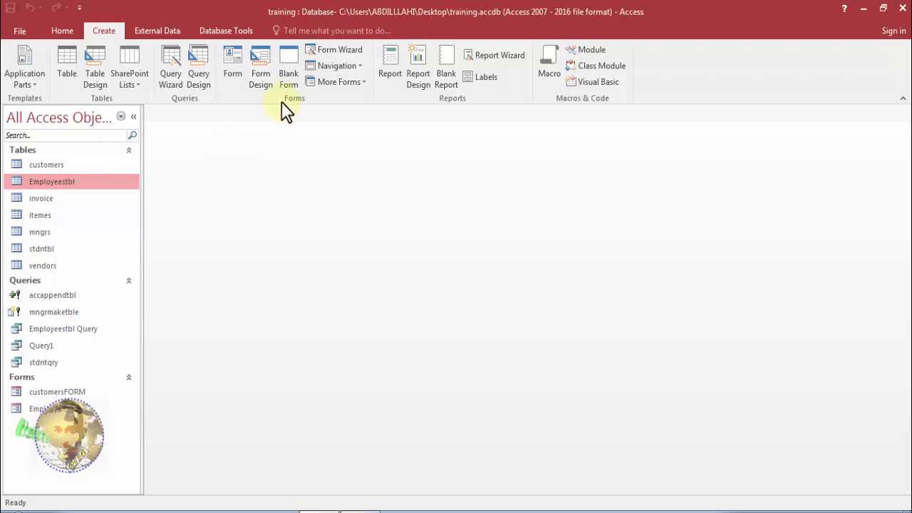
pyautogui.click(289, 79)
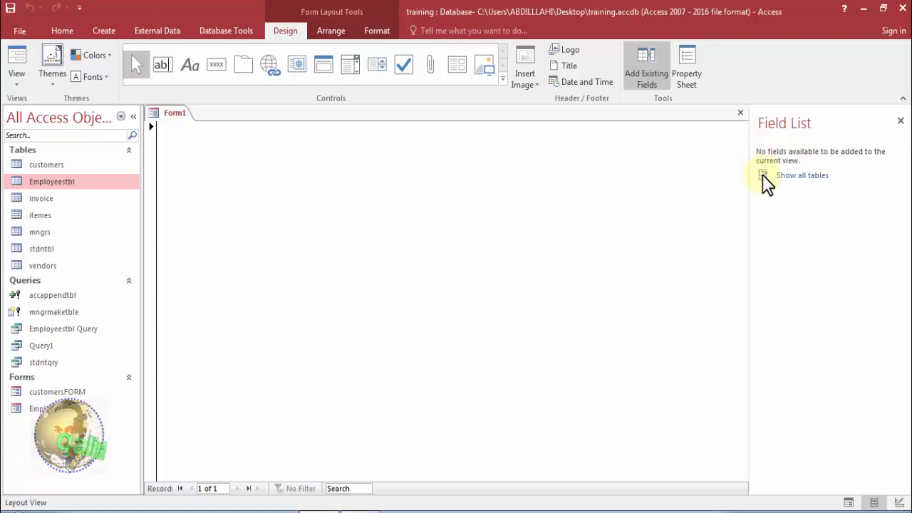
pyautogui.click(791, 177)
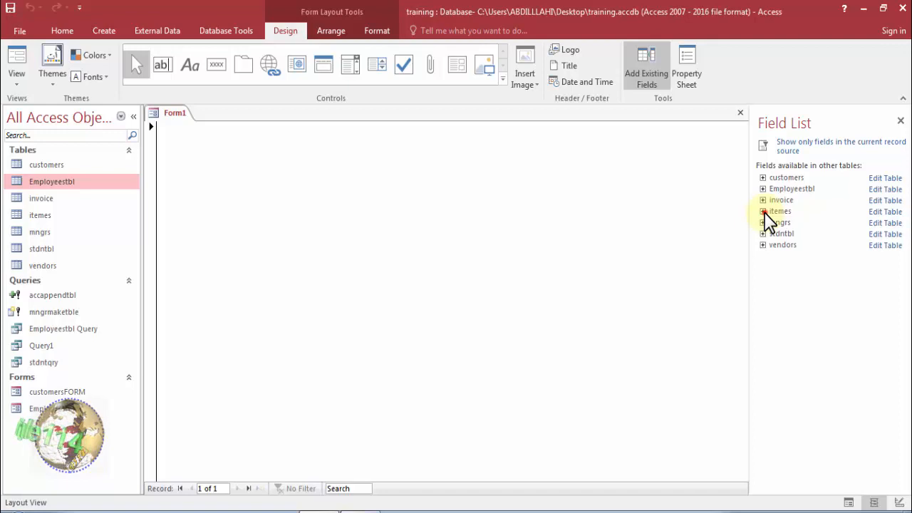
pyautogui.click(763, 212)
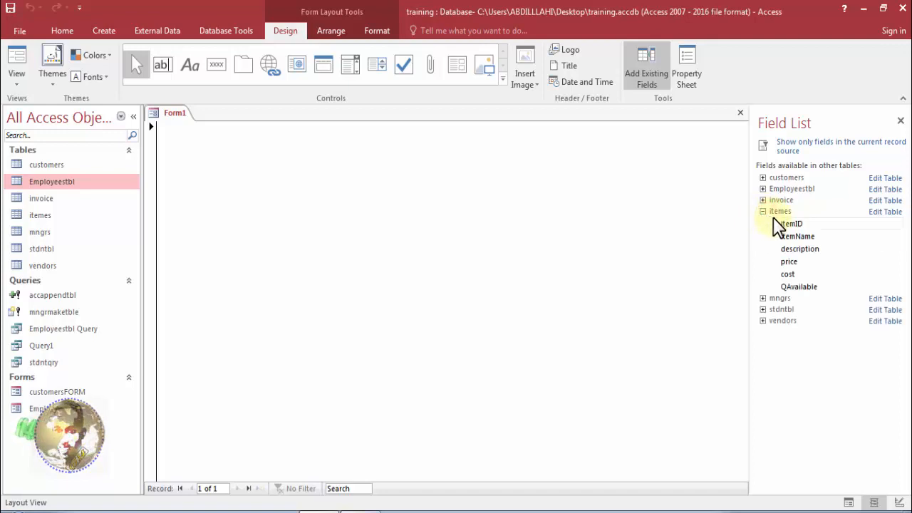
pyautogui.click(900, 123)
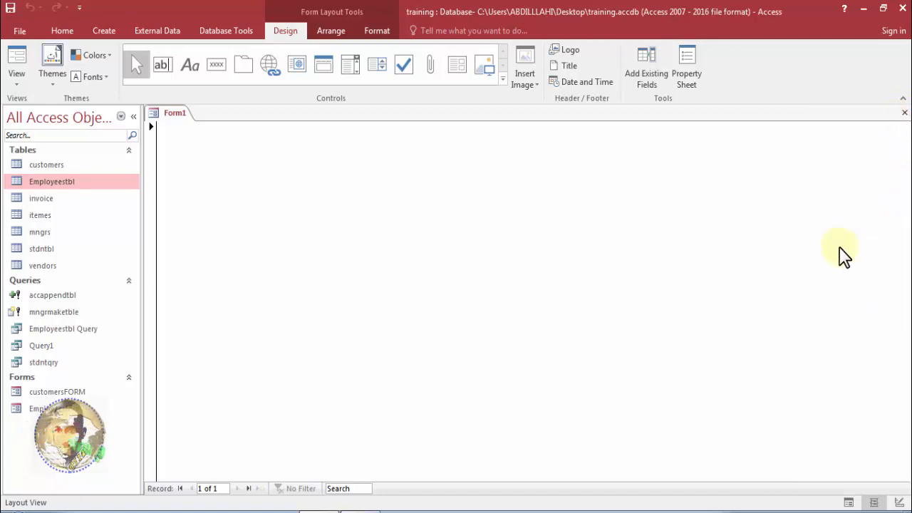
# Add the itemID, itemName, description, price, cost and QAvailable fields of the itemes table to the blank form.
pyautogui.click(637, 75)
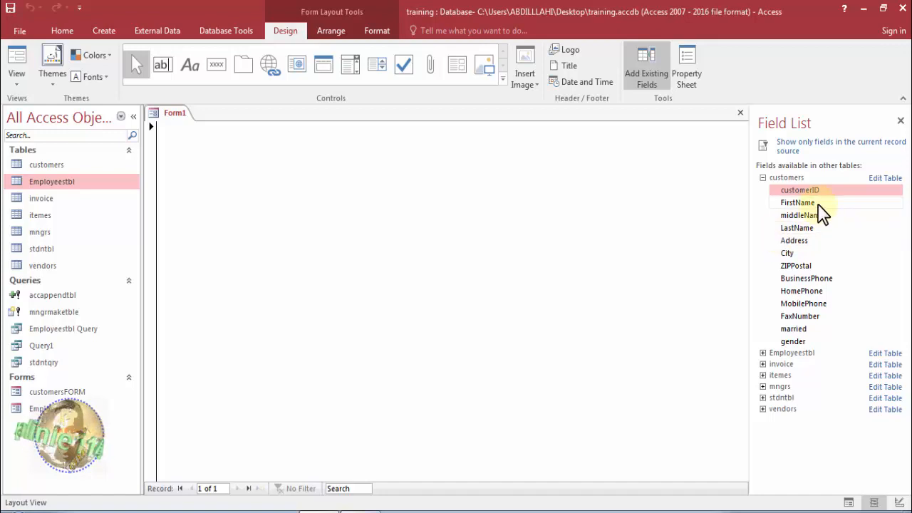
pyautogui.click(763, 178)
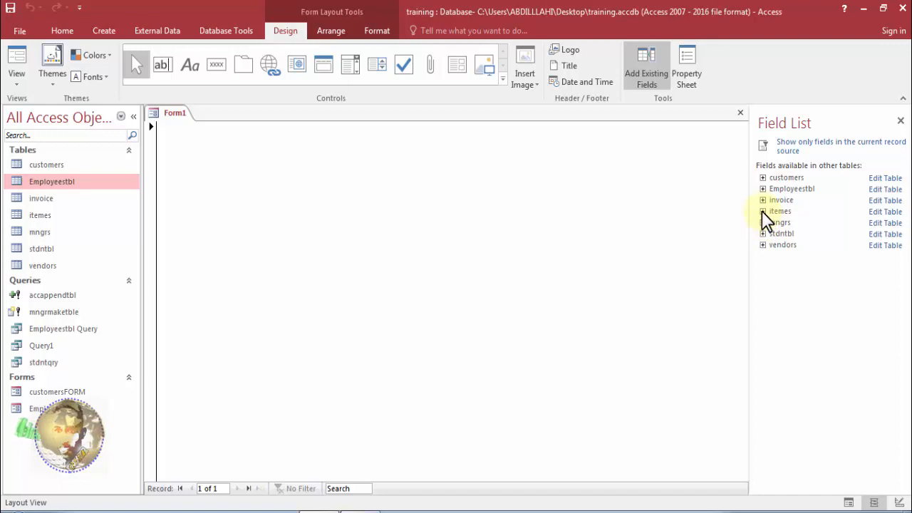
pyautogui.click(762, 212)
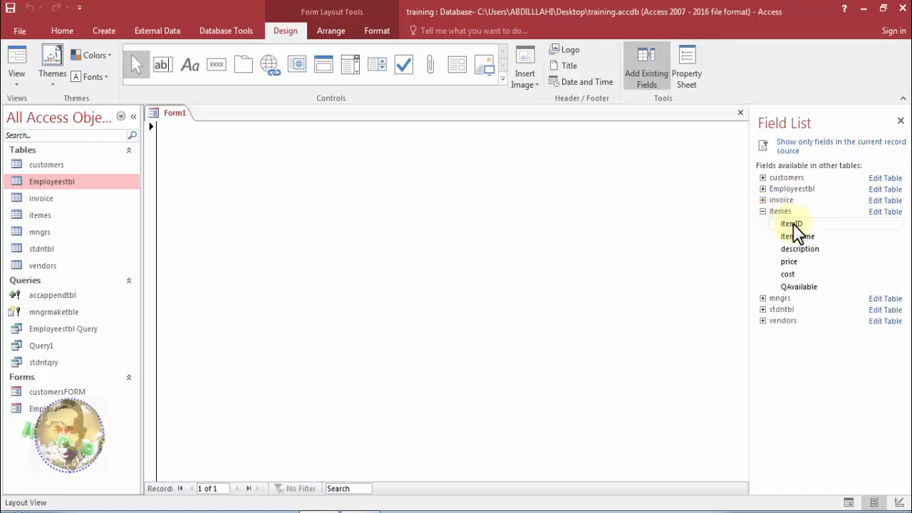
pyautogui.moveTo(793, 223); pyautogui.dragTo(404, 200)
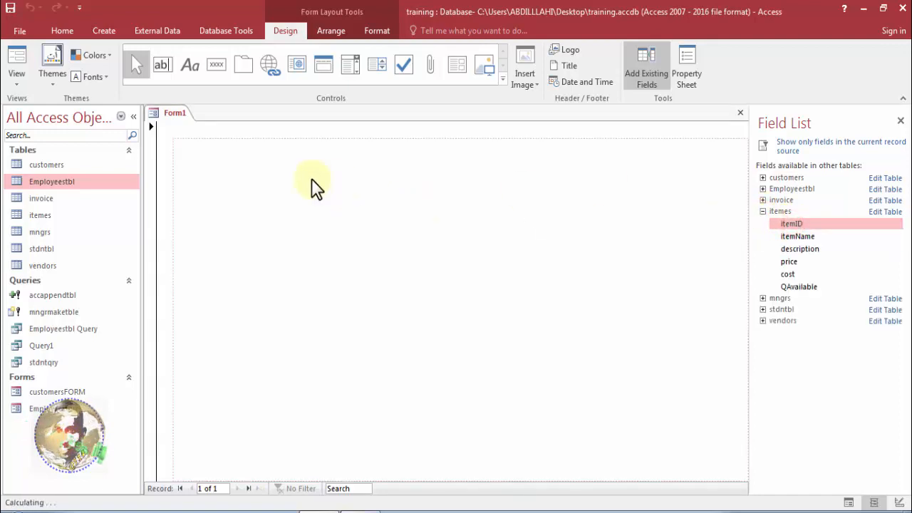
pyautogui.moveTo(316, 187); pyautogui.dragTo(321, 189)
pyautogui.moveTo(816, 206); pyautogui.dragTo(236, 200)
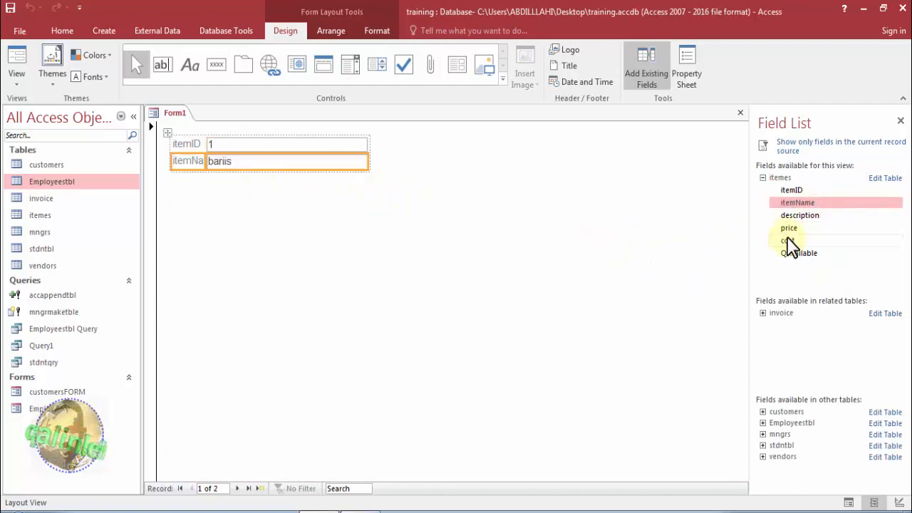
pyautogui.moveTo(801, 216); pyautogui.dragTo(311, 198)
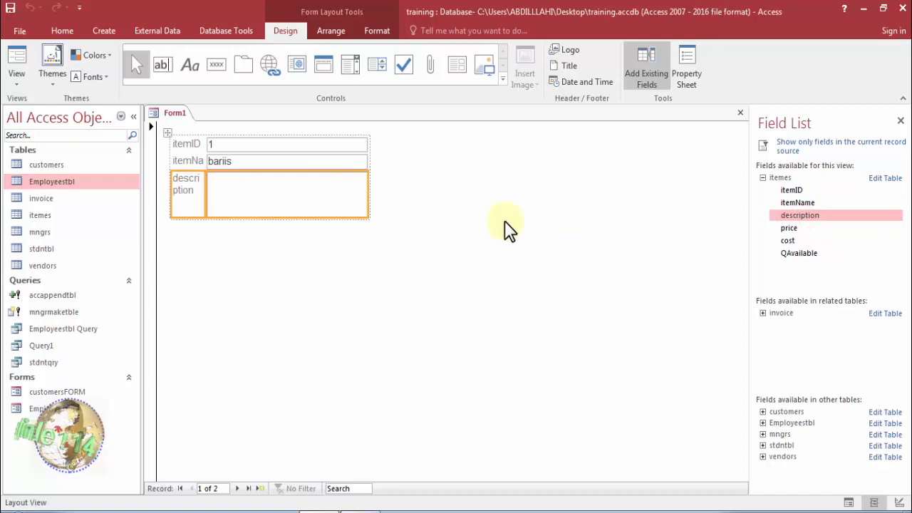
pyautogui.moveTo(795, 225); pyautogui.dragTo(272, 271)
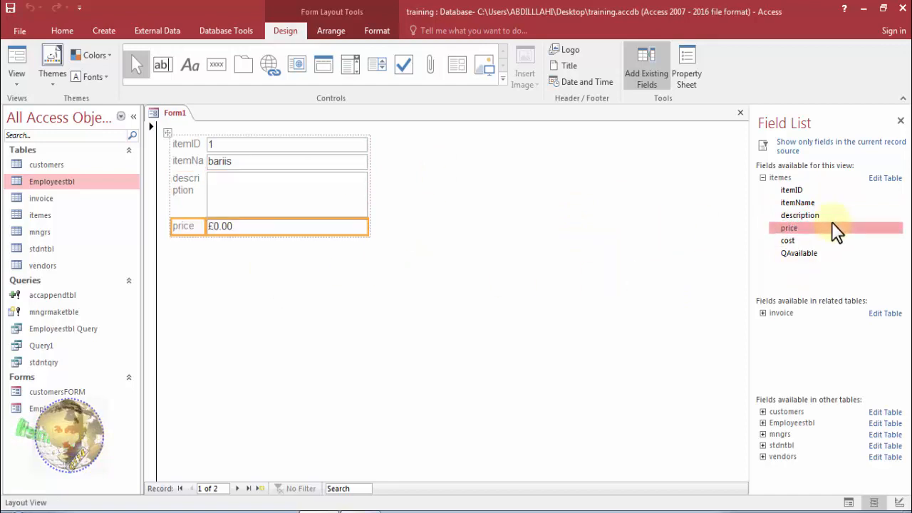
pyautogui.moveTo(812, 242); pyautogui.dragTo(297, 307)
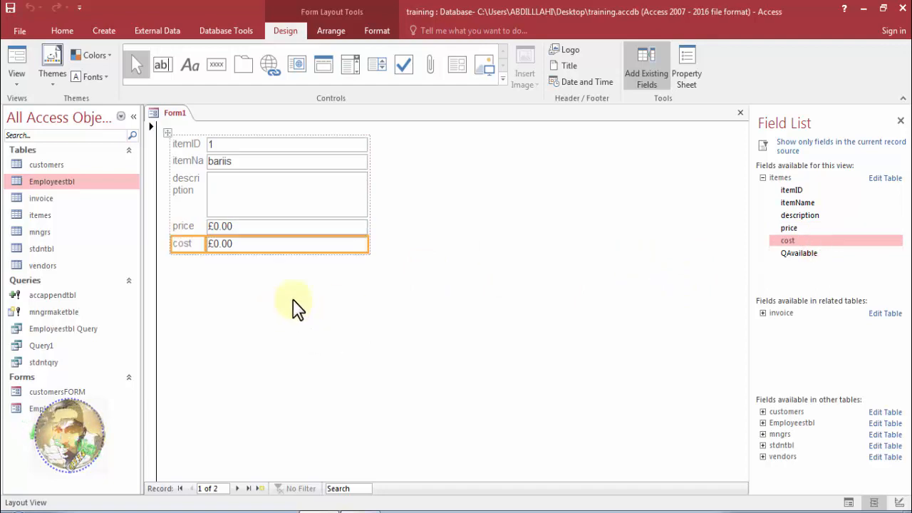
pyautogui.moveTo(820, 255); pyautogui.dragTo(255, 306)
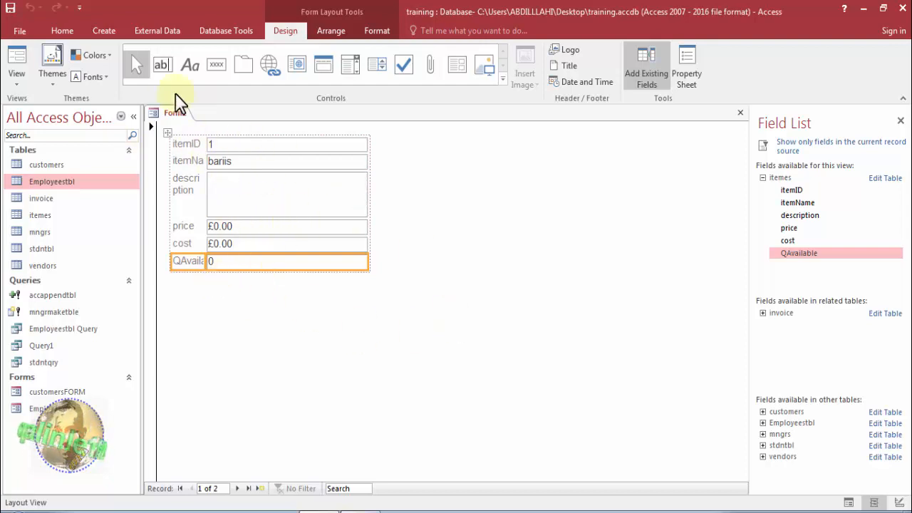
# Preview the blank-based items form in Form View and close it without saving.
pyautogui.rightClick(178, 120)
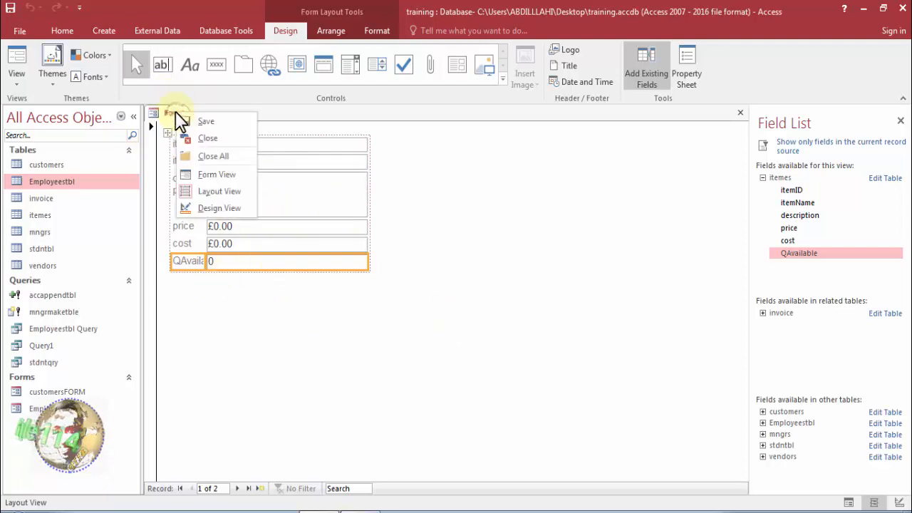
pyautogui.click(205, 176)
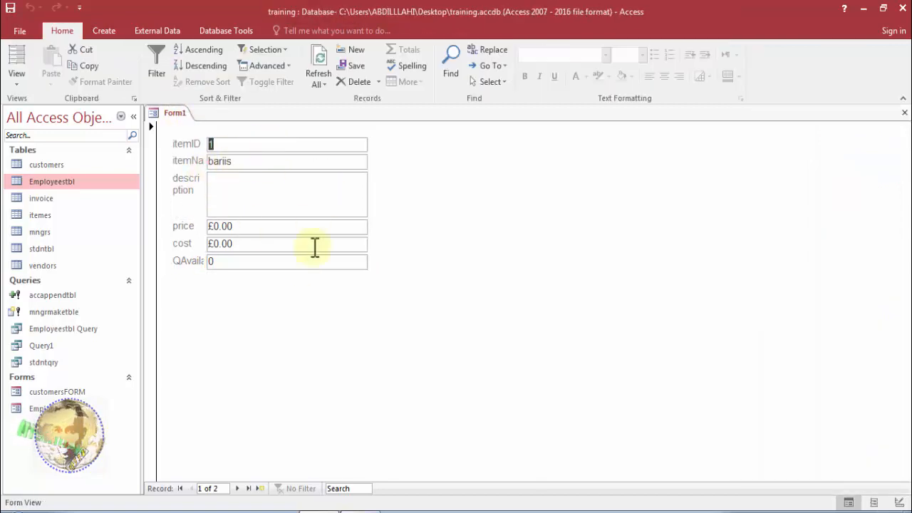
pyautogui.rightClick(183, 127)
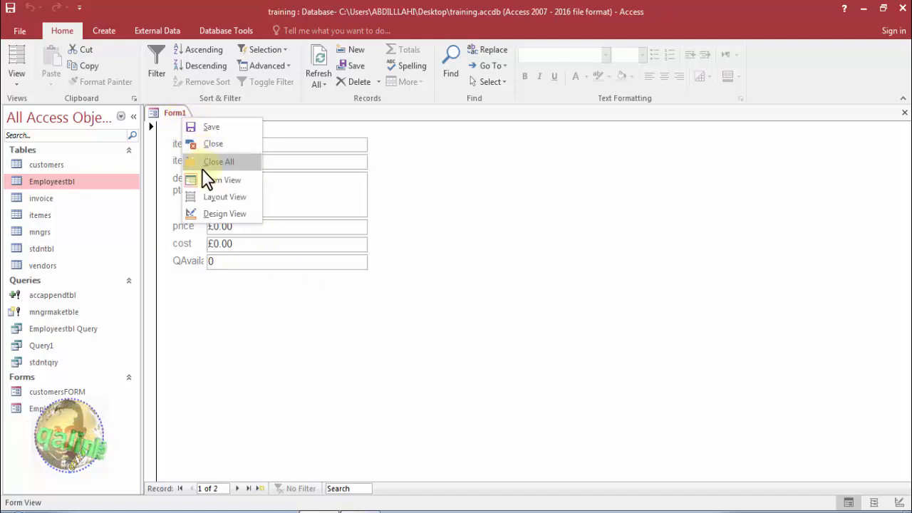
pyautogui.click(192, 147)
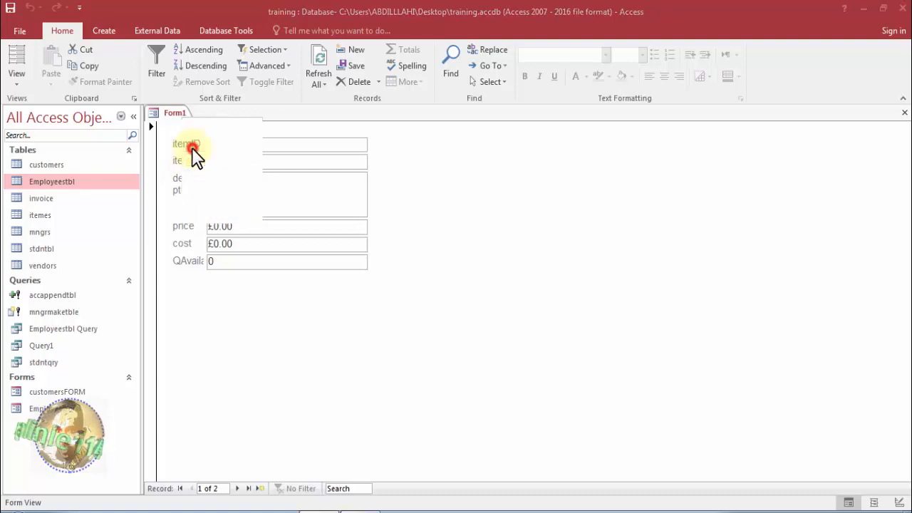
pyautogui.click(462, 301)
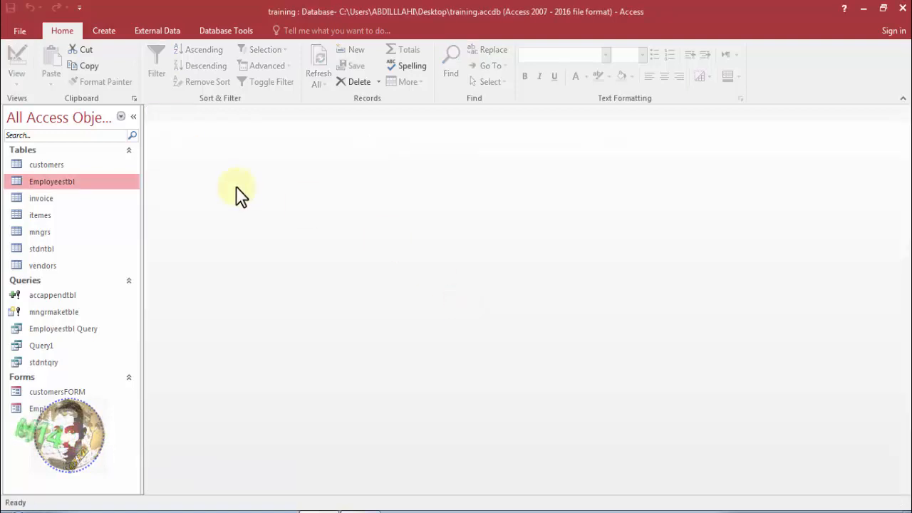
# Create a new form with Form Design and list the available fields of the itemes table.
pyautogui.click(114, 30)
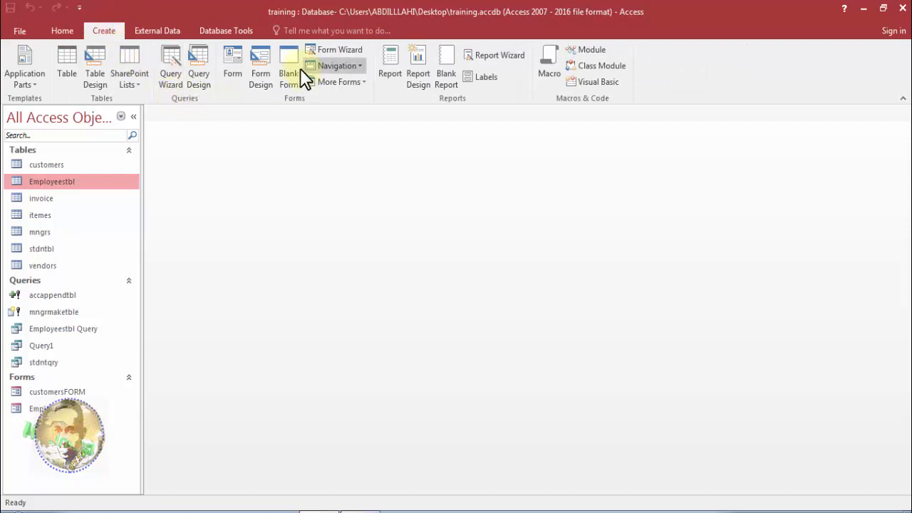
pyautogui.click(259, 77)
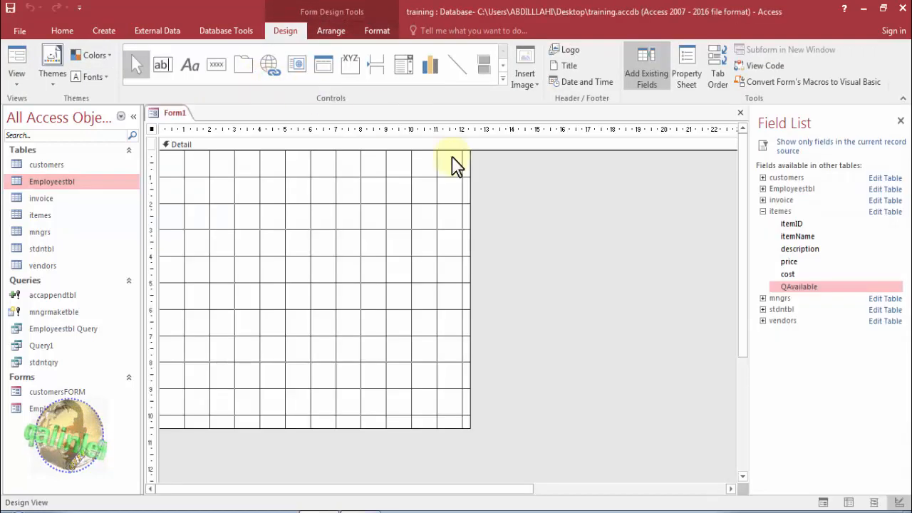
pyautogui.click(901, 120)
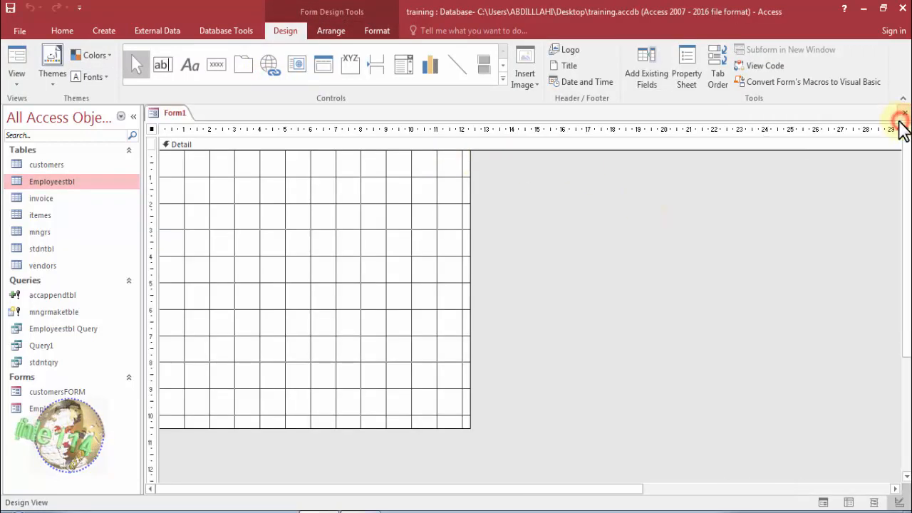
pyautogui.click(656, 77)
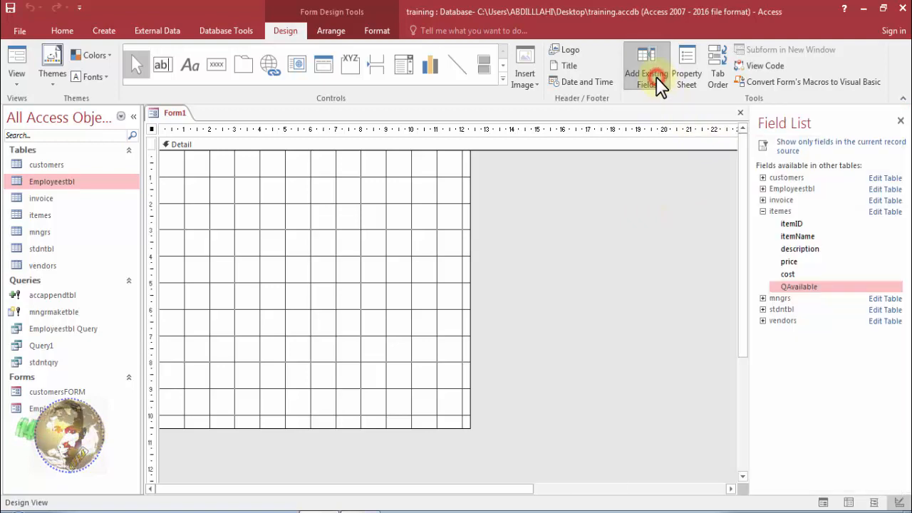
pyautogui.click(763, 211)
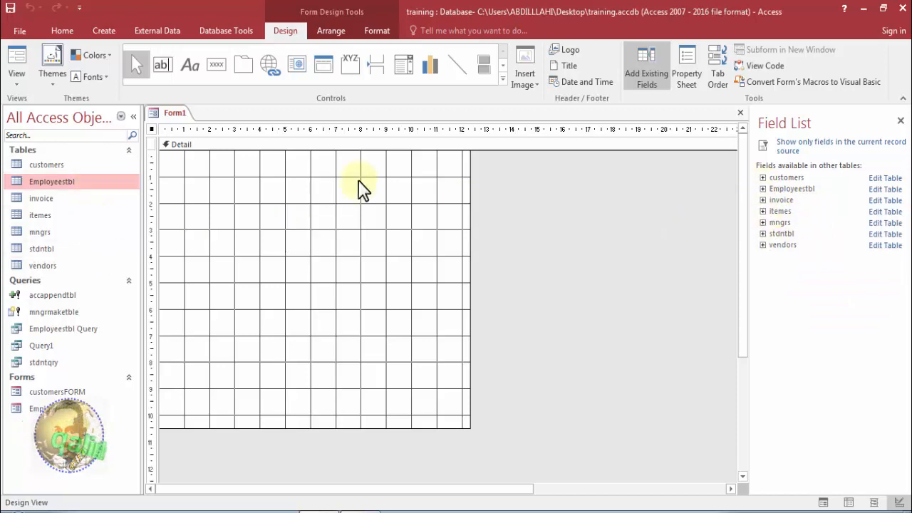
pyautogui.click(764, 212)
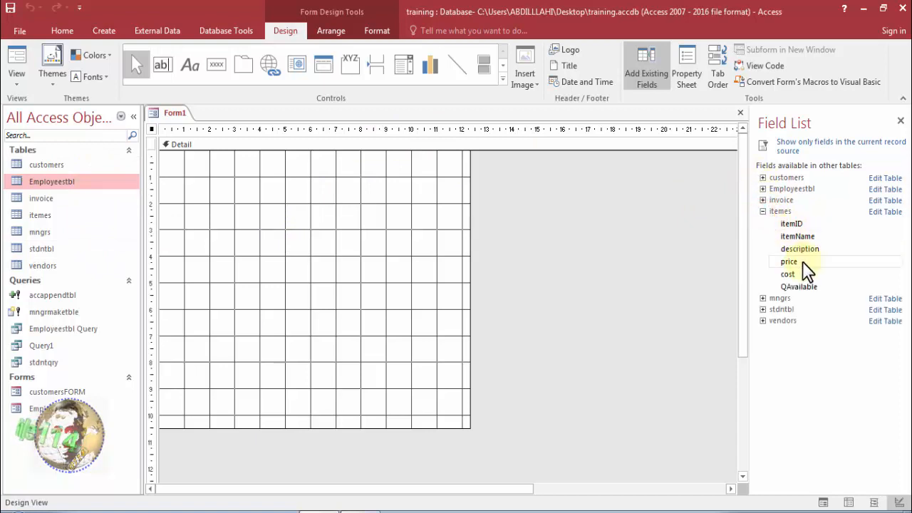
# Place itemID, itemName, description, price, cost and QAvailable from itemes in the Detail section, and hide the field list.
pyautogui.moveTo(800, 225); pyautogui.dragTo(297, 168)
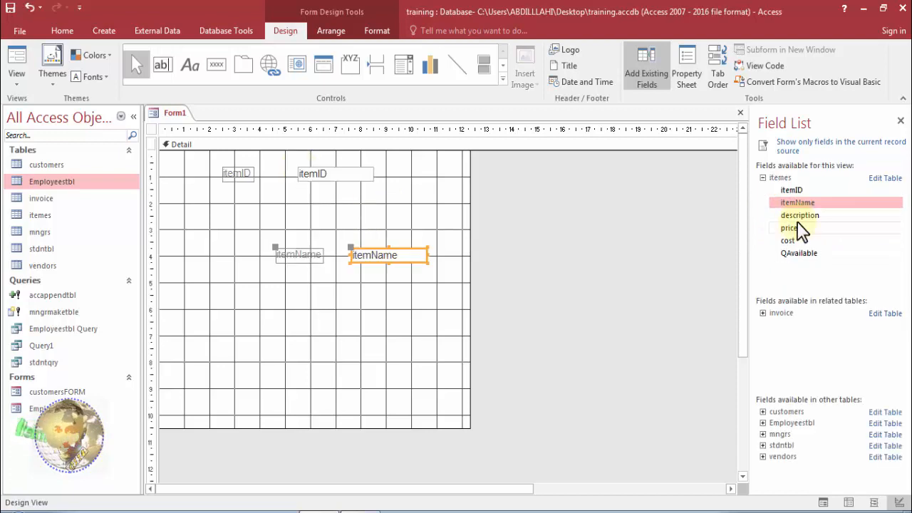
pyautogui.moveTo(799, 215); pyautogui.dragTo(365, 298)
pyautogui.moveTo(810, 231); pyautogui.dragTo(474, 208)
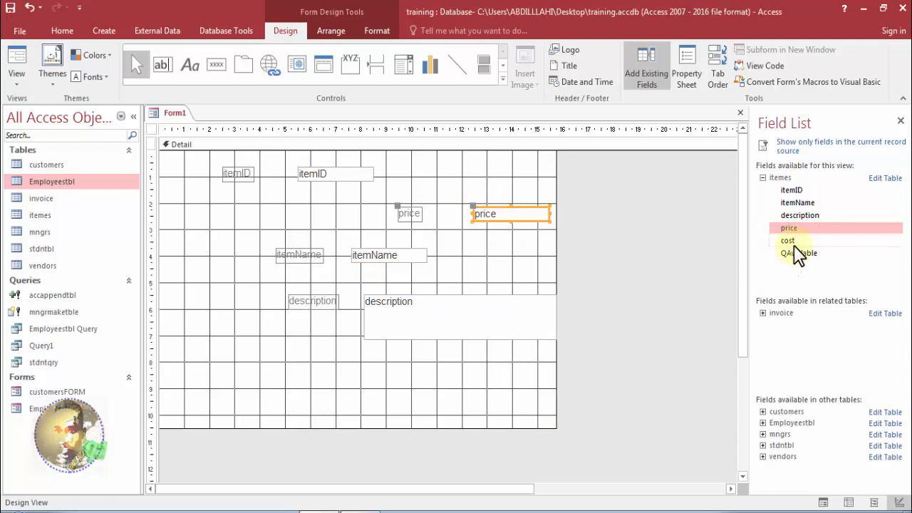
pyautogui.moveTo(800, 241); pyautogui.dragTo(308, 371)
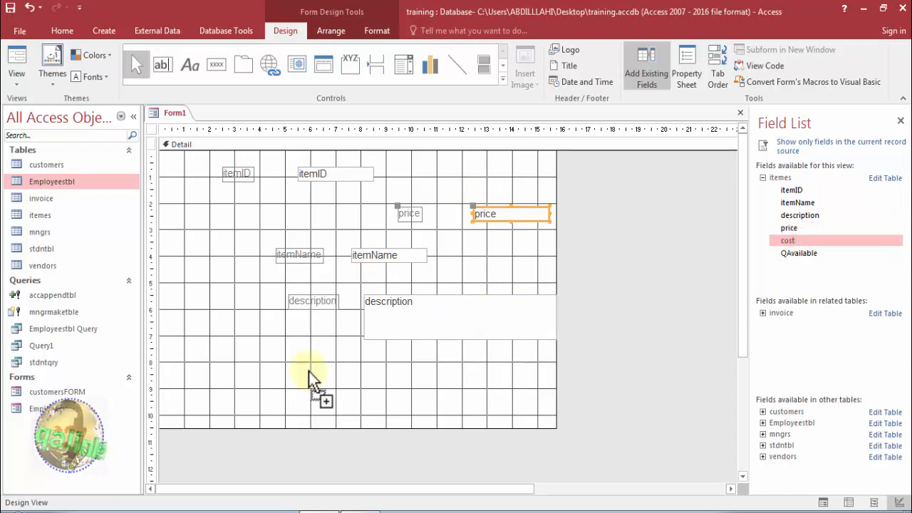
pyautogui.moveTo(805, 255); pyautogui.dragTo(263, 326)
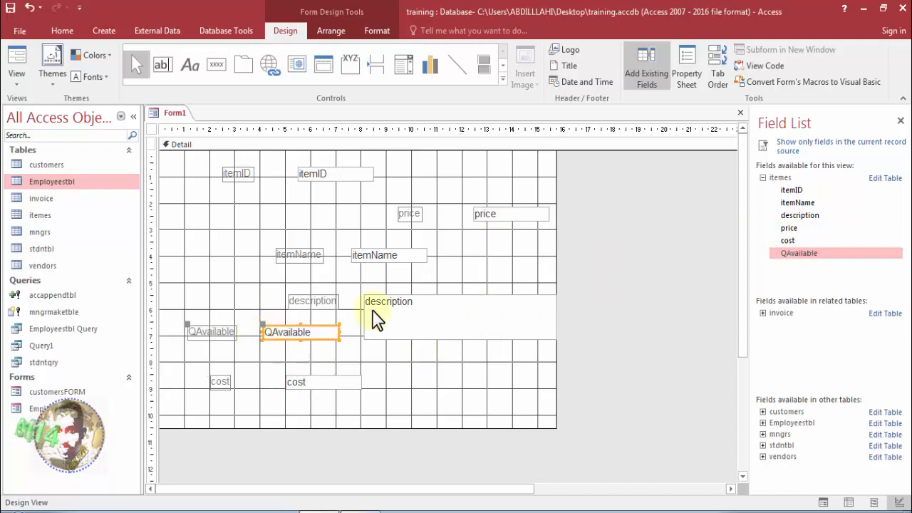
pyautogui.click(900, 122)
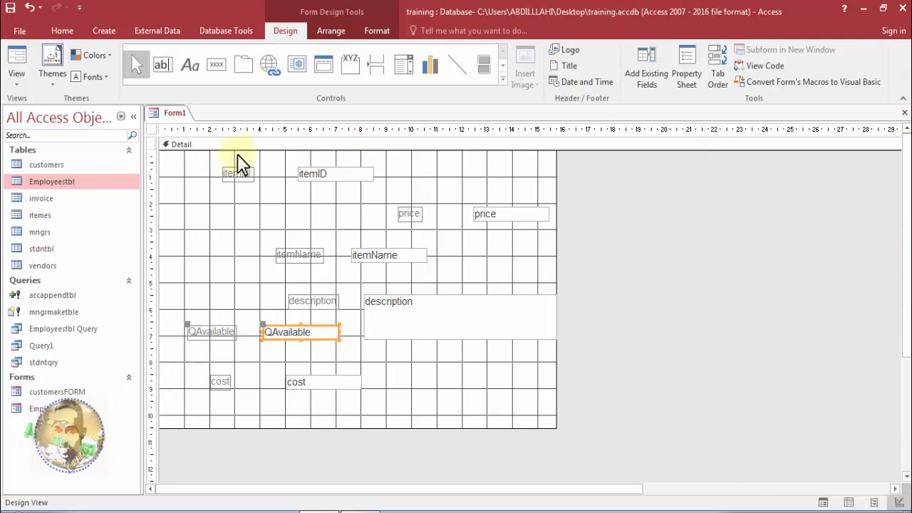
# Arrange all the fields and labels in the Detail section in a stacked layout and display the form in Form View.
pyautogui.moveTo(228, 158); pyautogui.dragTo(489, 395)
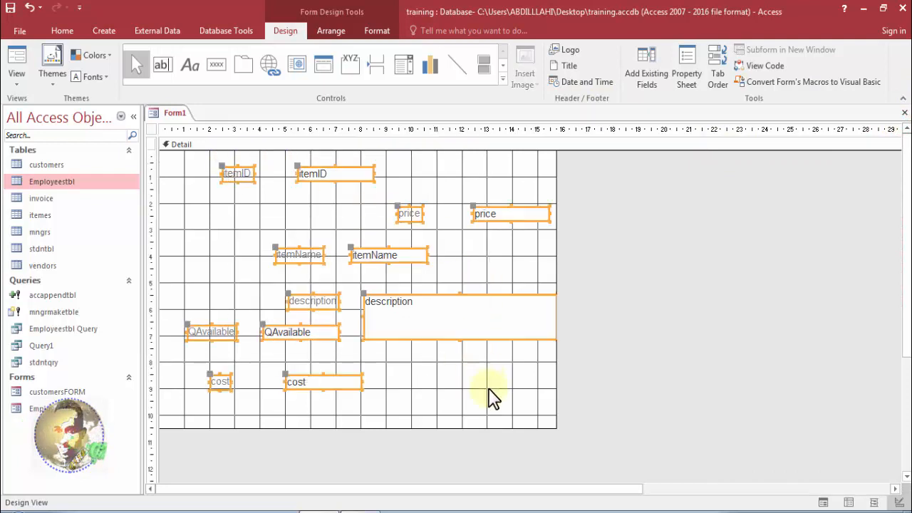
pyautogui.rightClick(316, 261)
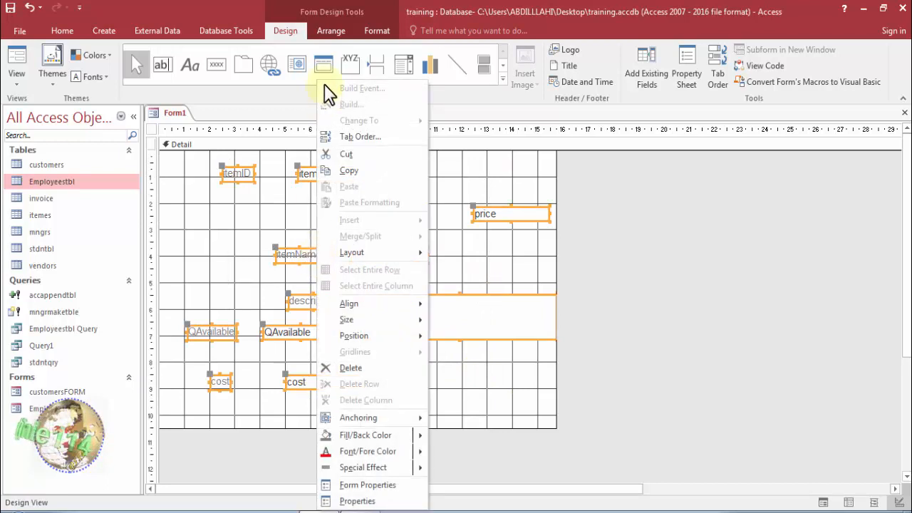
pyautogui.click(375, 32)
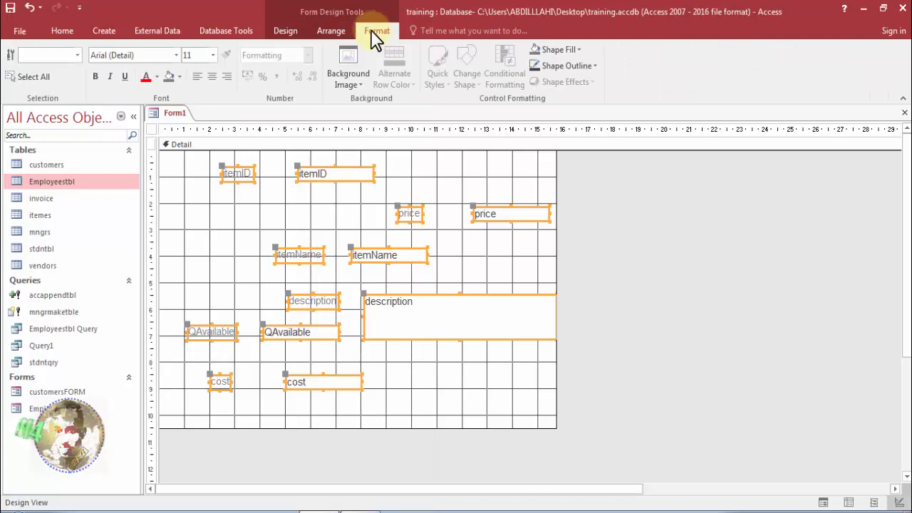
pyautogui.click(337, 30)
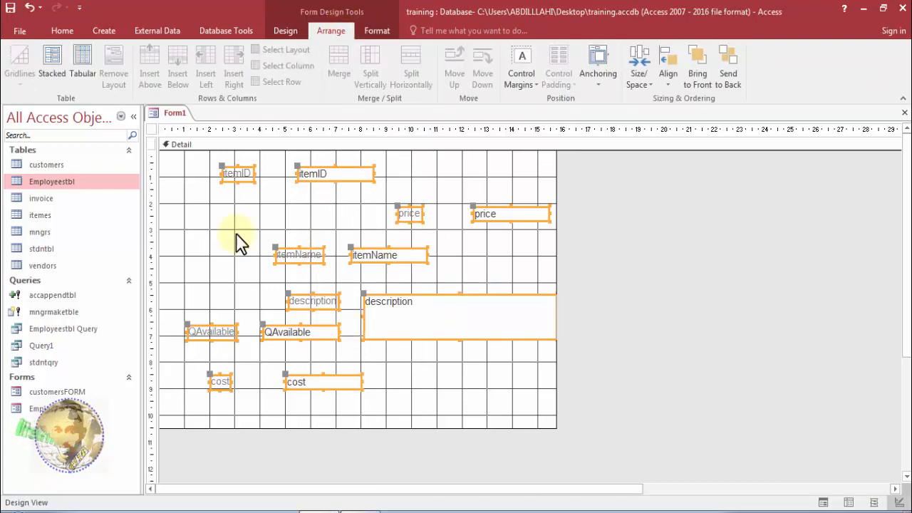
pyautogui.click(61, 71)
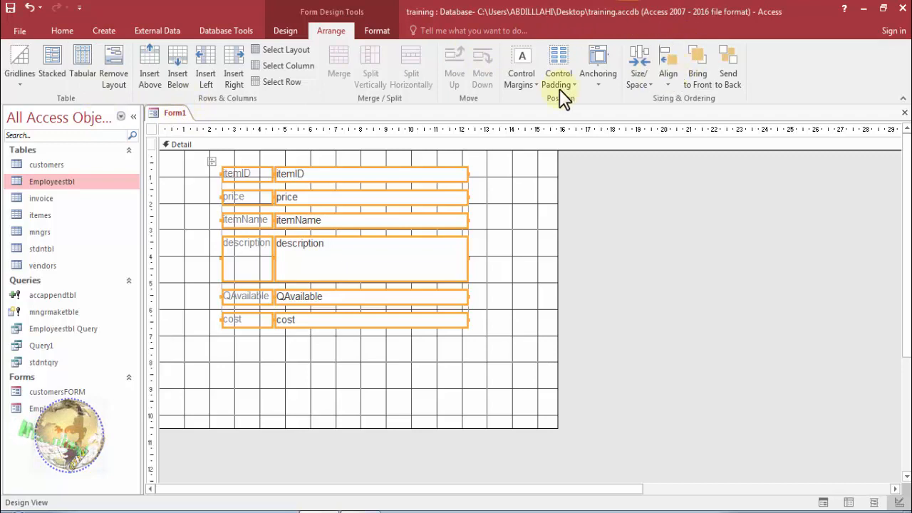
pyautogui.rightClick(178, 113)
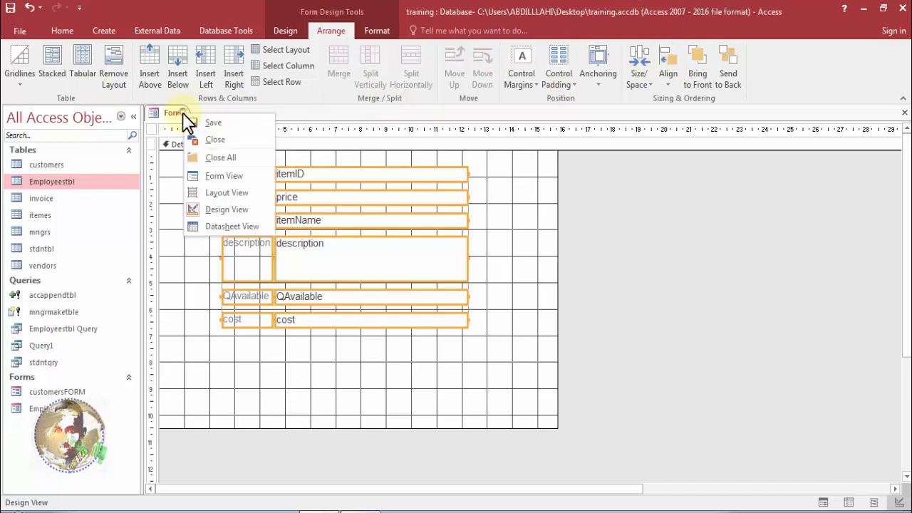
pyautogui.click(205, 175)
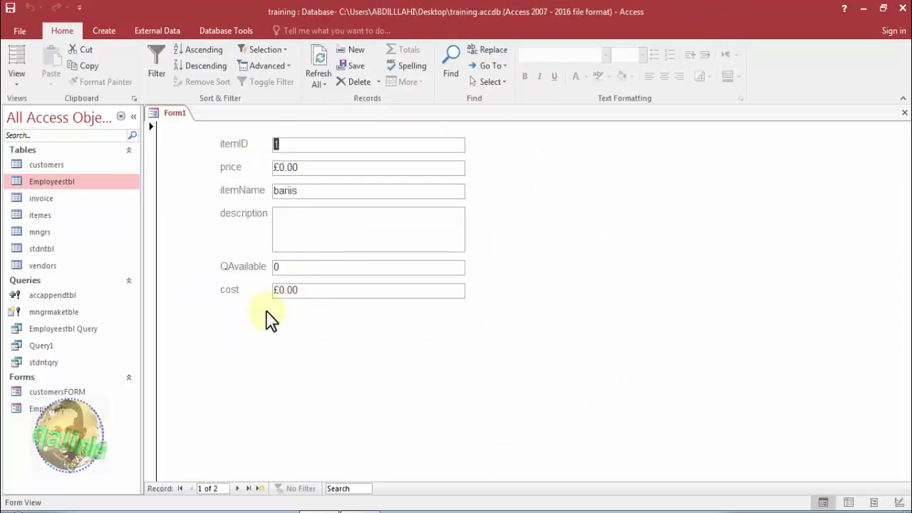
# Save the new form under the name itemsform and close it.
pyautogui.rightClick(184, 125)
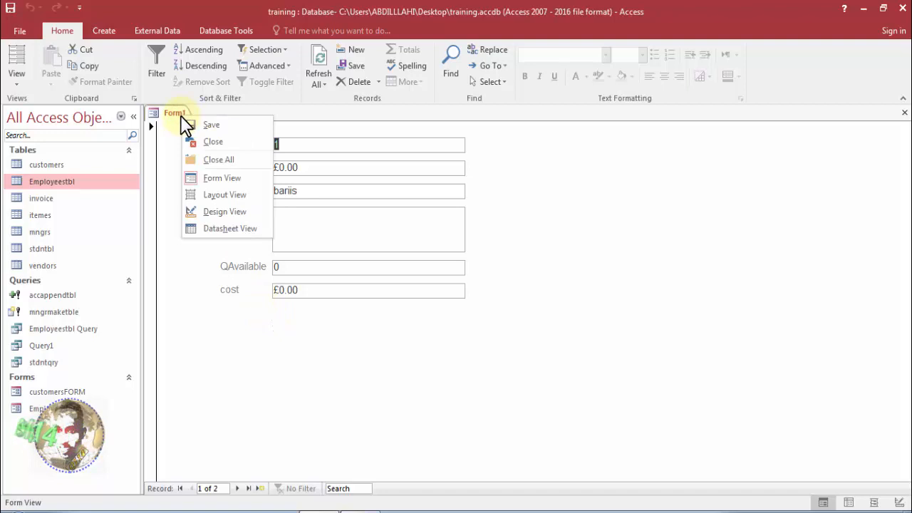
pyautogui.click(191, 125)
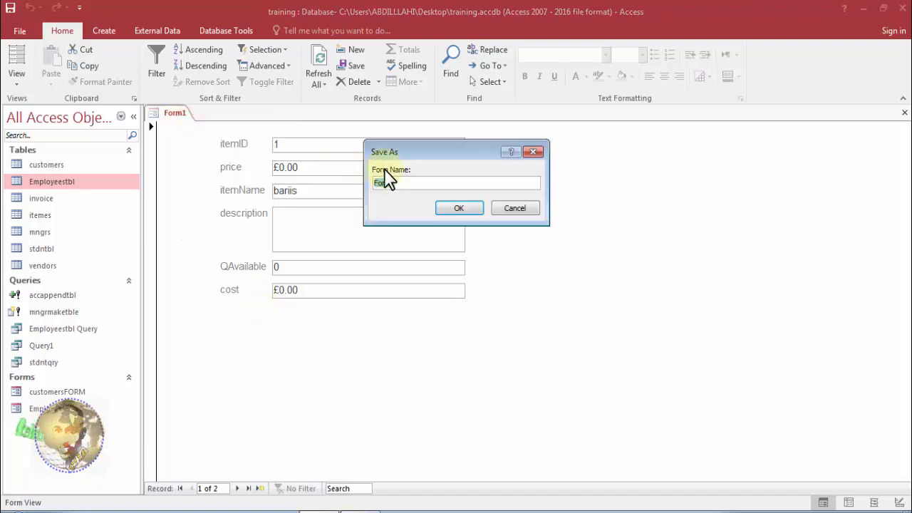
pyautogui.write('item')
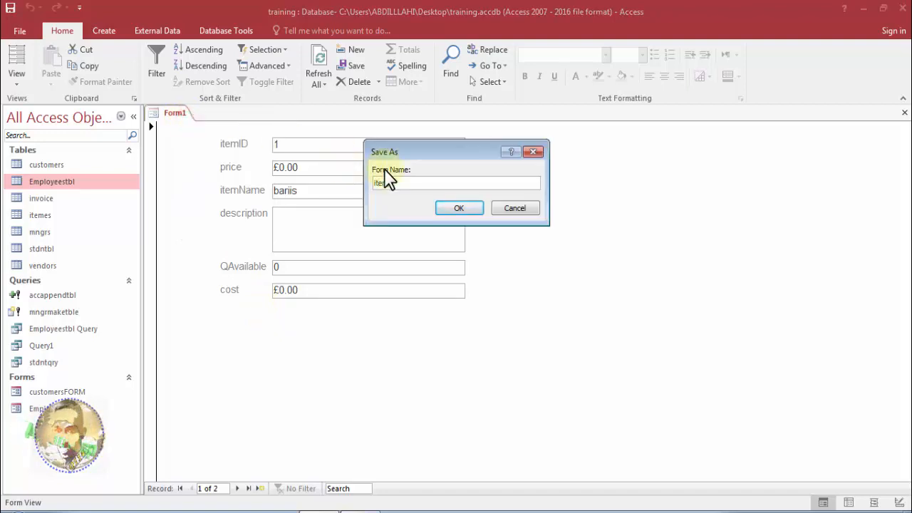
pyautogui.write('sfomr')
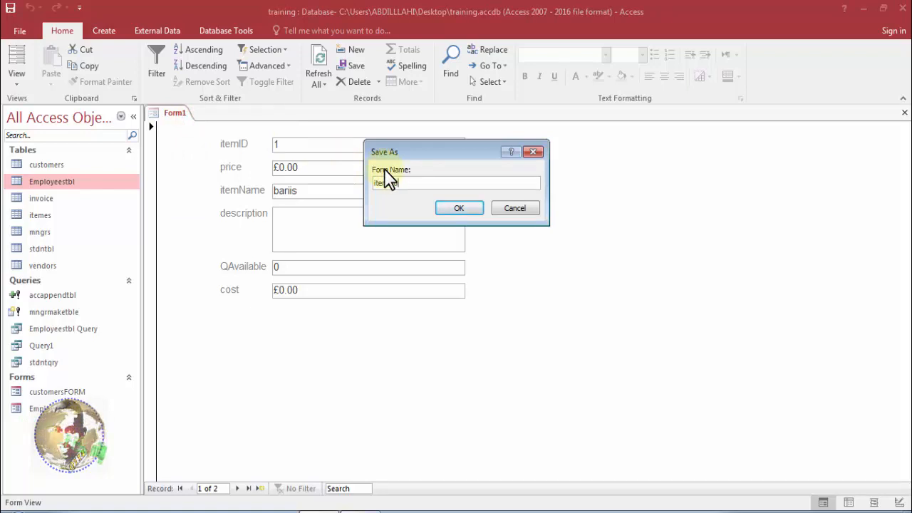
pyautogui.press('BackSpace')
pyautogui.press('BackSpace')
pyautogui.press('BackSpace')
pyautogui.write('orm')
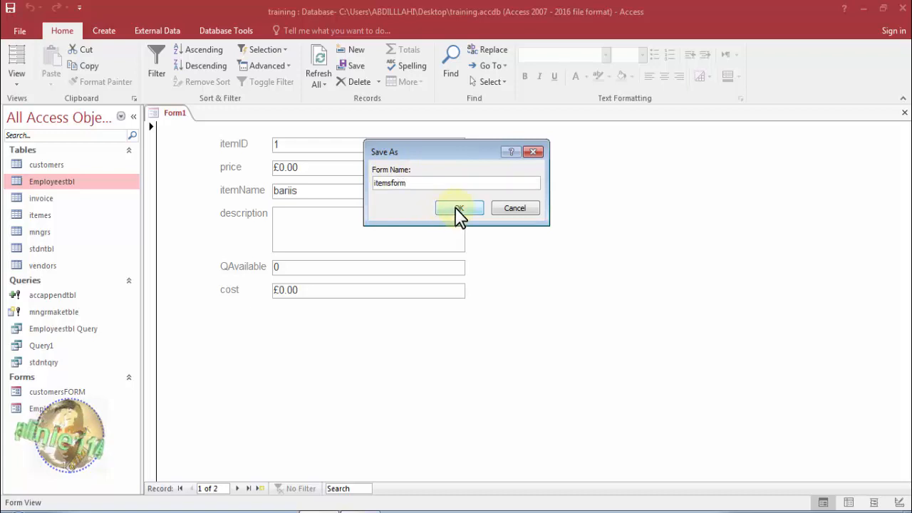
pyautogui.click(457, 208)
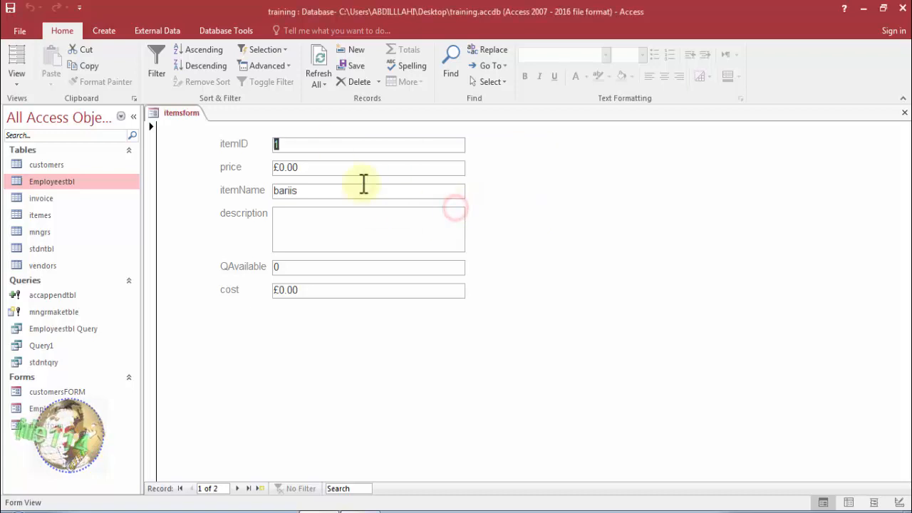
pyautogui.rightClick(191, 122)
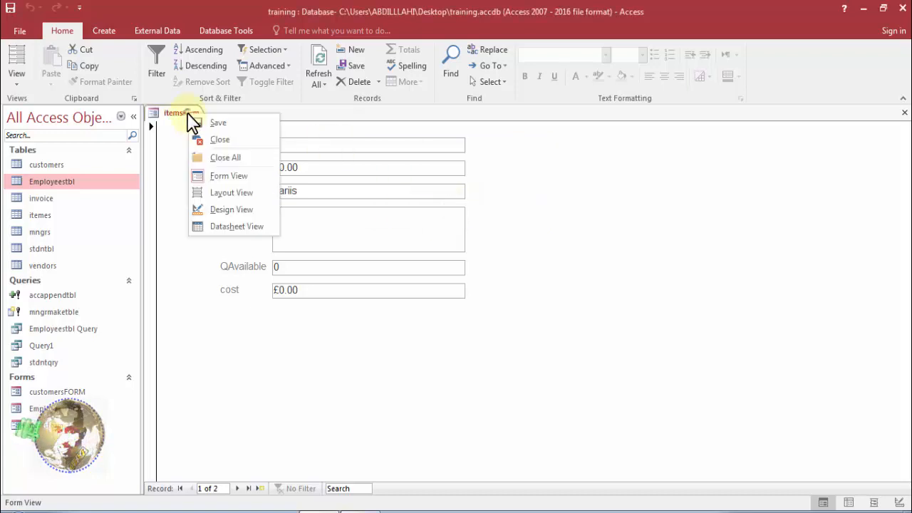
pyautogui.click(202, 140)
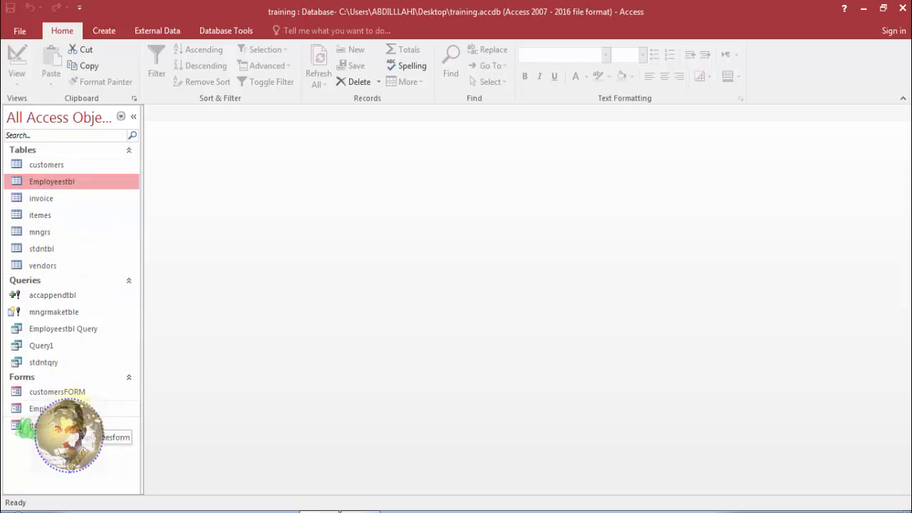
# Duplicate the customersFORM form as a new form named vendorsform.
pyautogui.click(83, 391)
pyautogui.hotkey('ctrl', 'c')
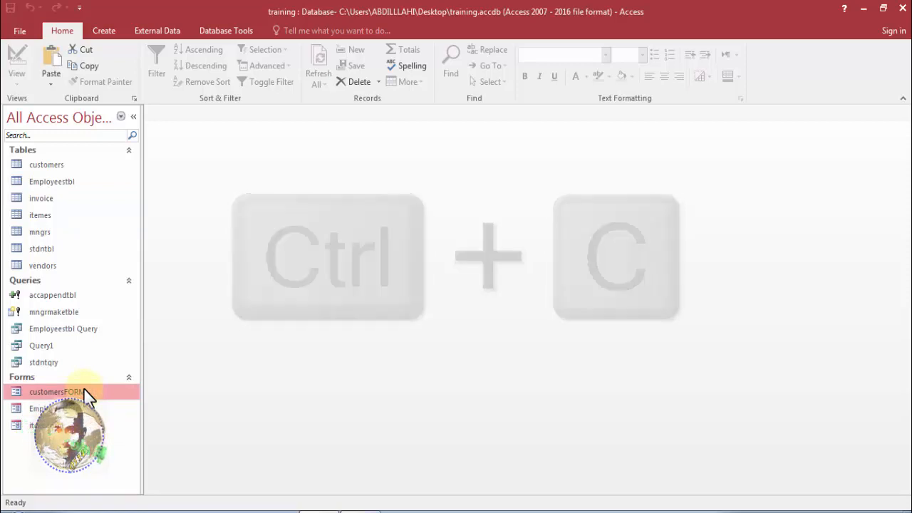
pyautogui.hotkey('ctrl', 'v')
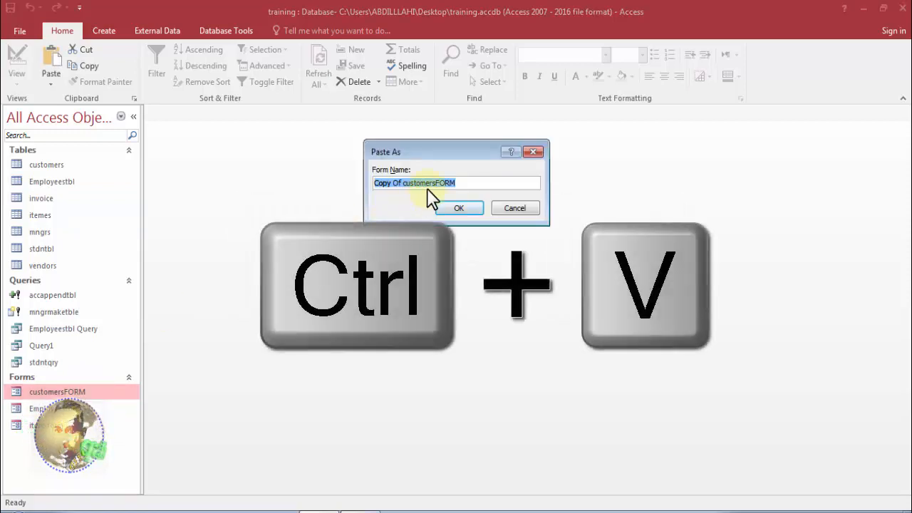
pyautogui.click(459, 184)
pyautogui.tripleClick(461, 182)
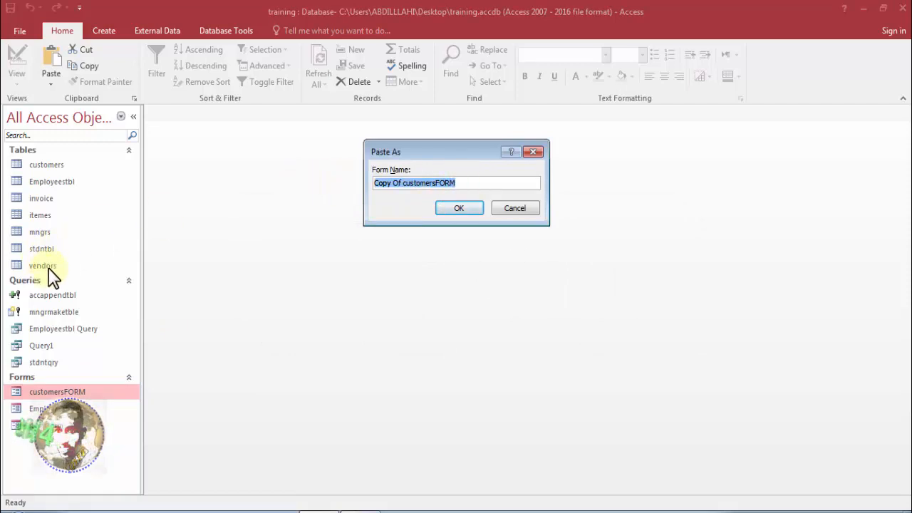
pyautogui.write('vendora')
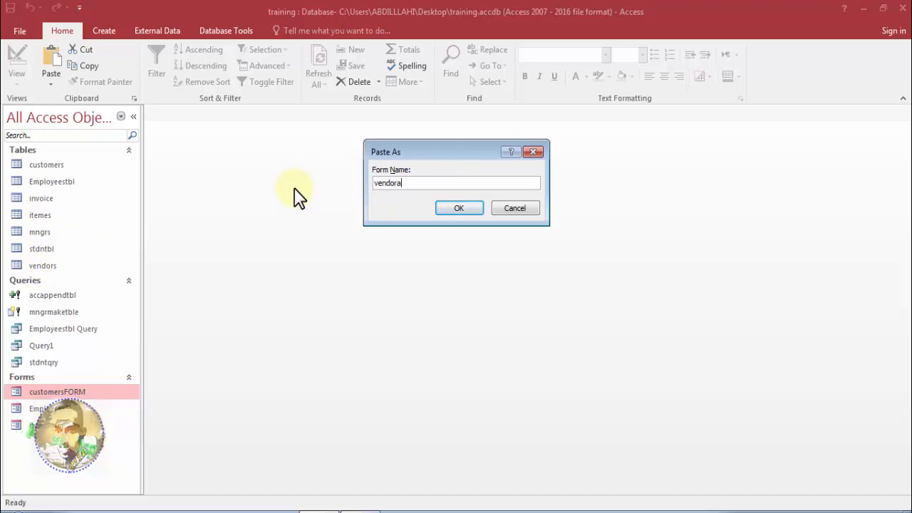
pyautogui.press('BackSpace')
pyautogui.write('sform')
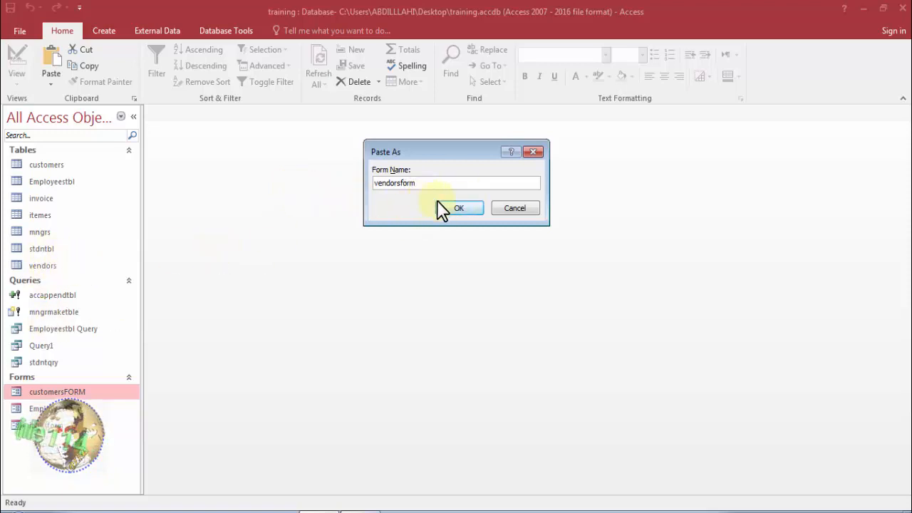
pyautogui.click(459, 208)
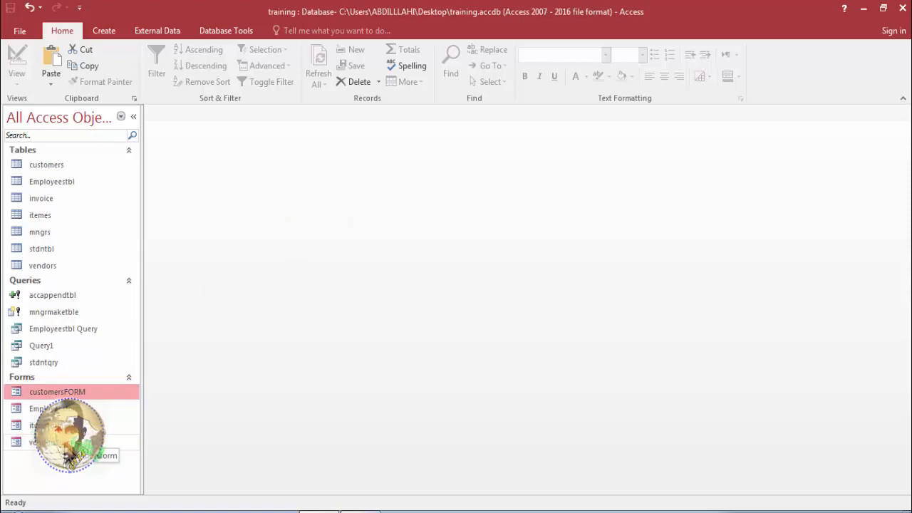
# Open vendorsform in Design View and select the customerID text box in the Detail section.
pyautogui.click(68, 442)
pyautogui.rightClick(68, 443)
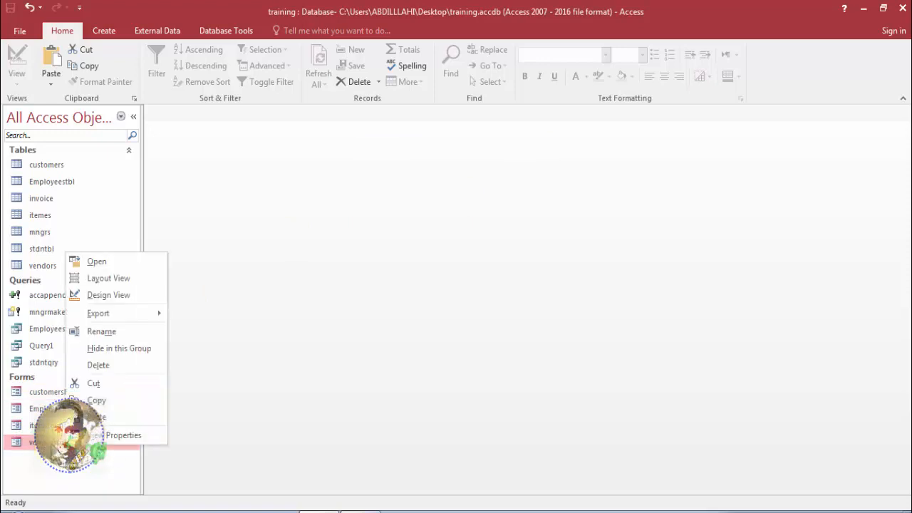
pyautogui.click(64, 443)
pyautogui.rightClick(55, 443)
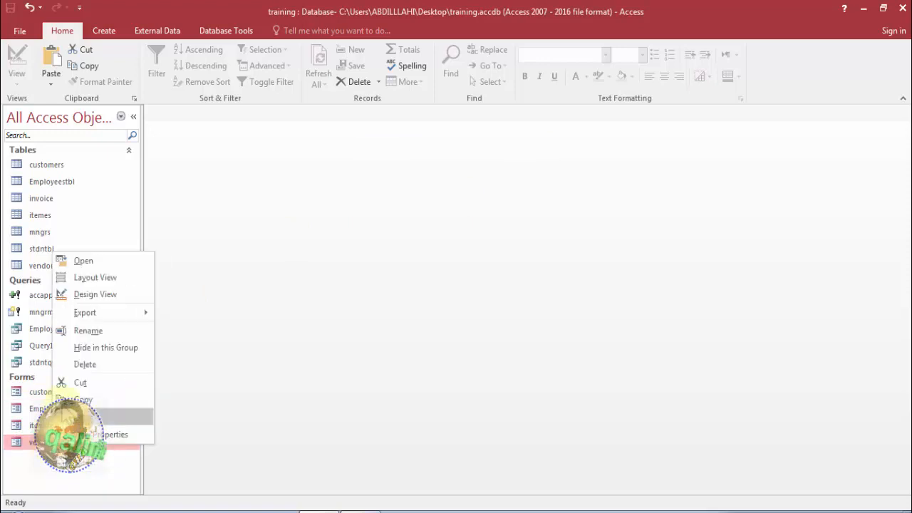
pyautogui.moveTo(93, 306)
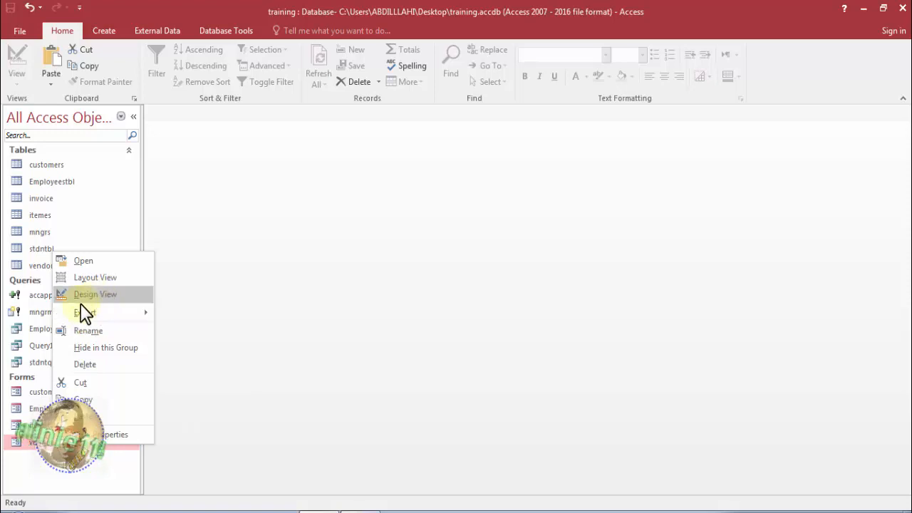
pyautogui.click(91, 297)
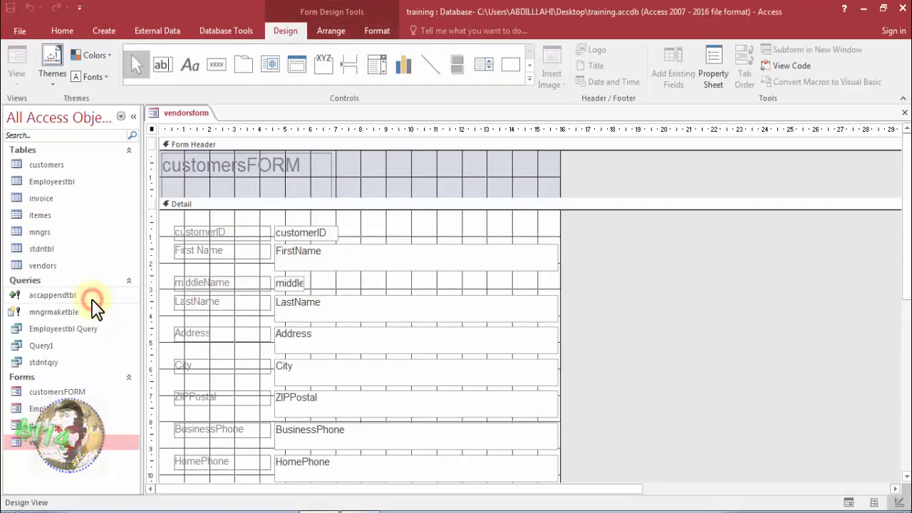
pyautogui.click(316, 235)
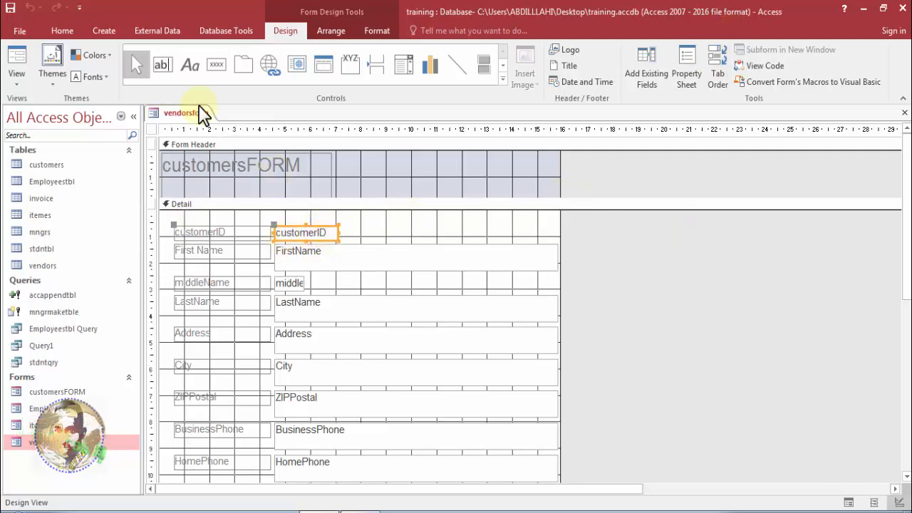
# Display vendorsform in Form View and inspect the First Name and middleName fields of the first record.
pyautogui.rightClick(194, 122)
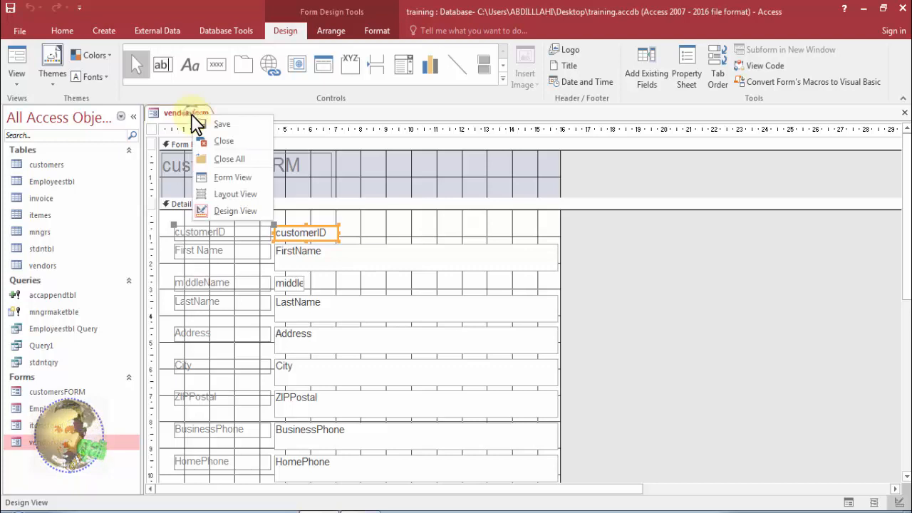
pyautogui.click(226, 180)
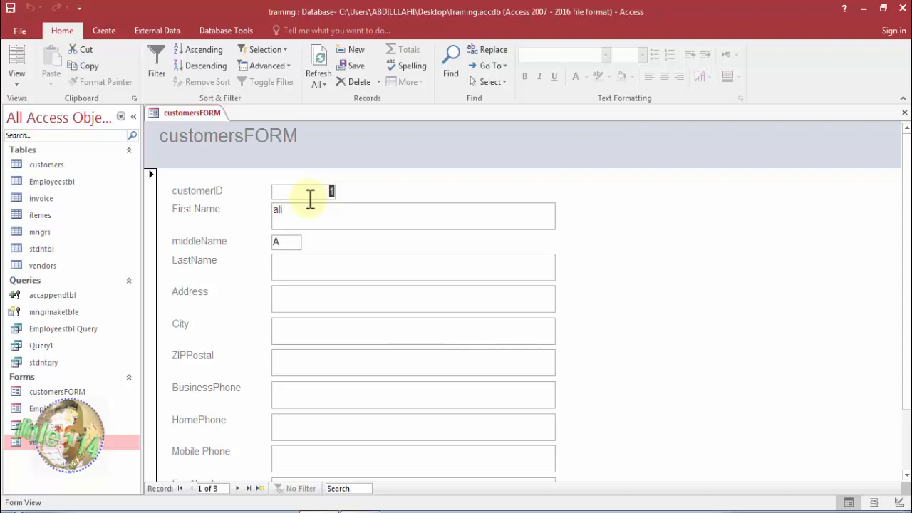
pyautogui.click(309, 211)
pyautogui.click(293, 242)
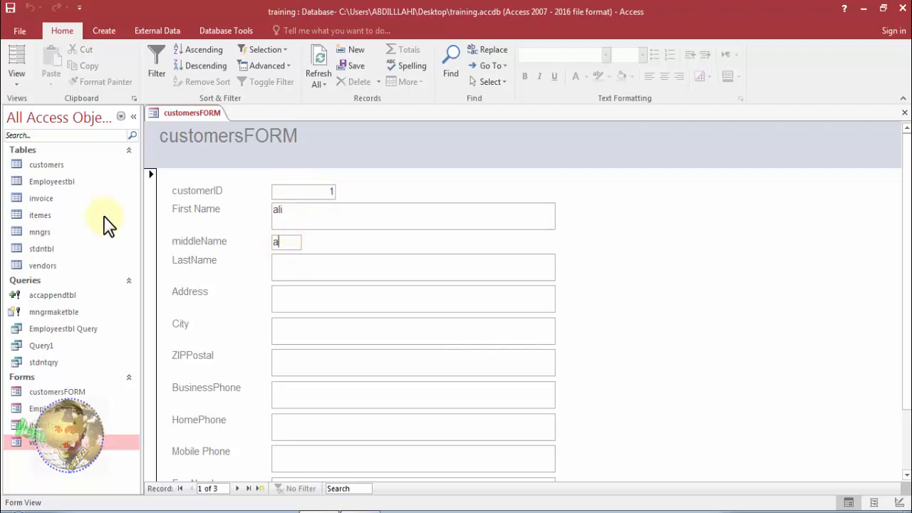
# Open the customers table, compare its rows with the three records shown in the copied form, and close the table.
pyautogui.doubleClick(48, 167)
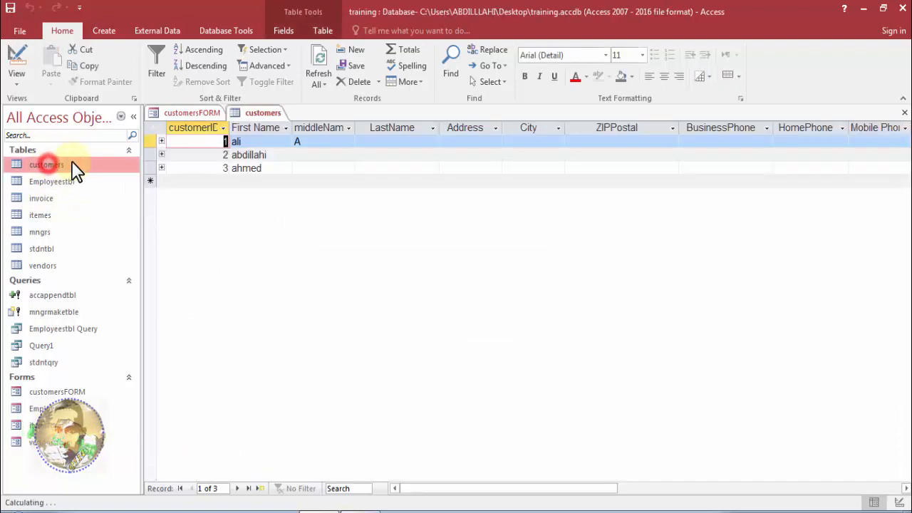
pyautogui.click(206, 111)
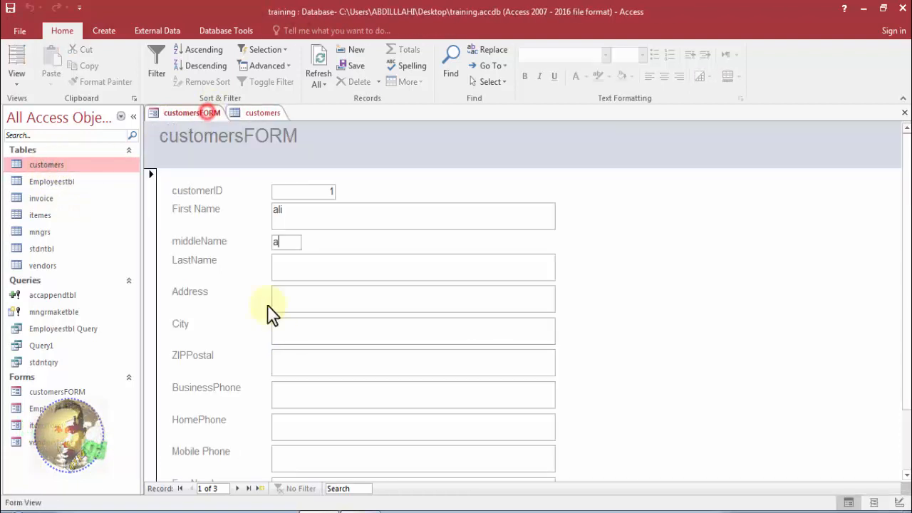
pyautogui.click(238, 488)
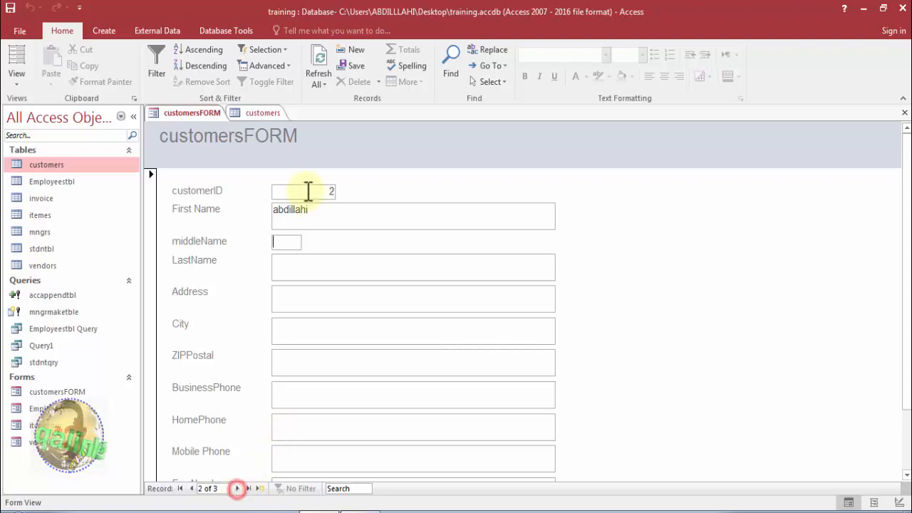
pyautogui.click(238, 488)
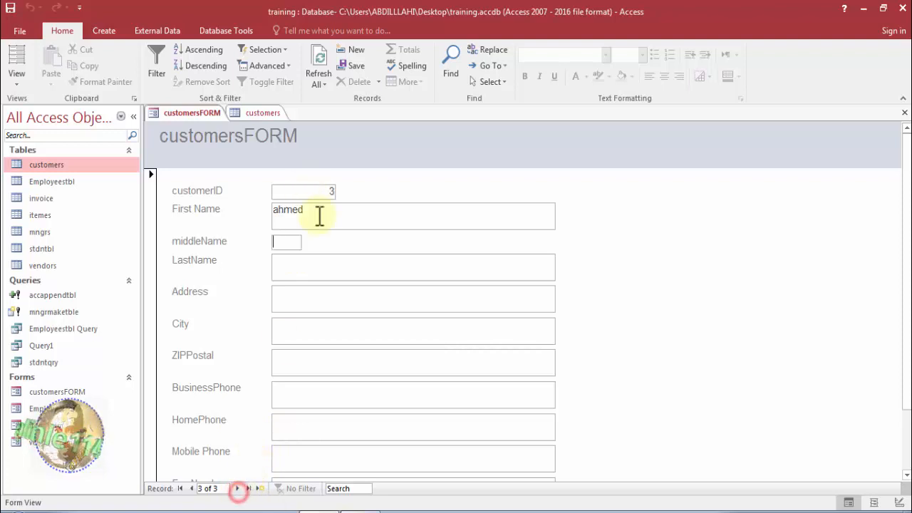
pyautogui.click(247, 114)
pyautogui.rightClick(241, 112)
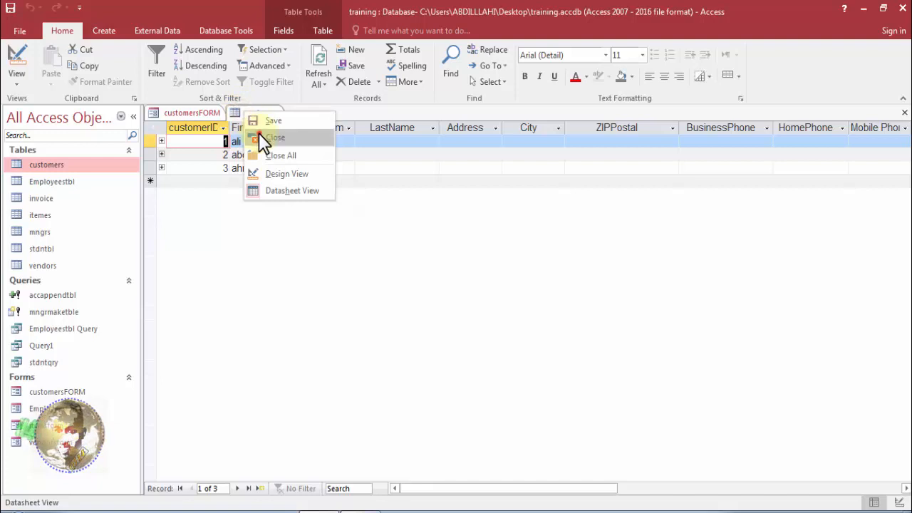
pyautogui.click(261, 136)
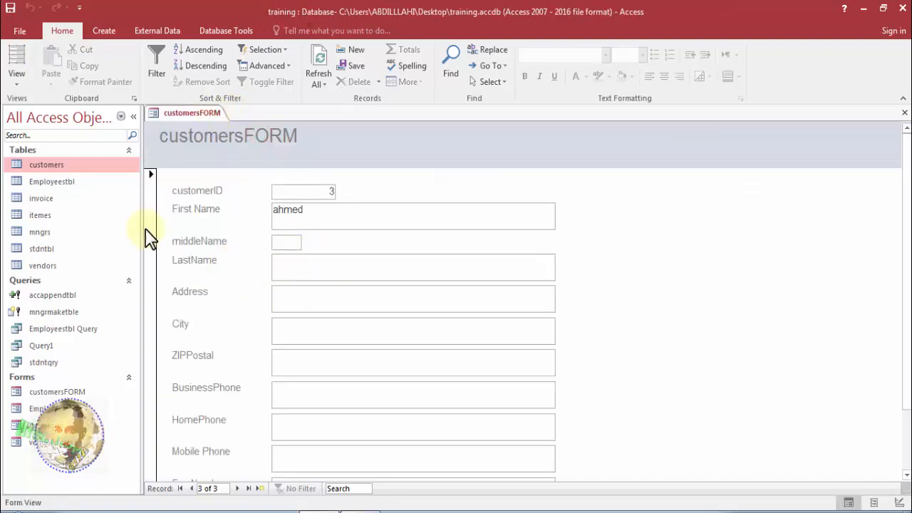
# Add a record to the vendors table with vendorID 1 and the vendor's first name, and close the table.
pyautogui.doubleClick(76, 263)
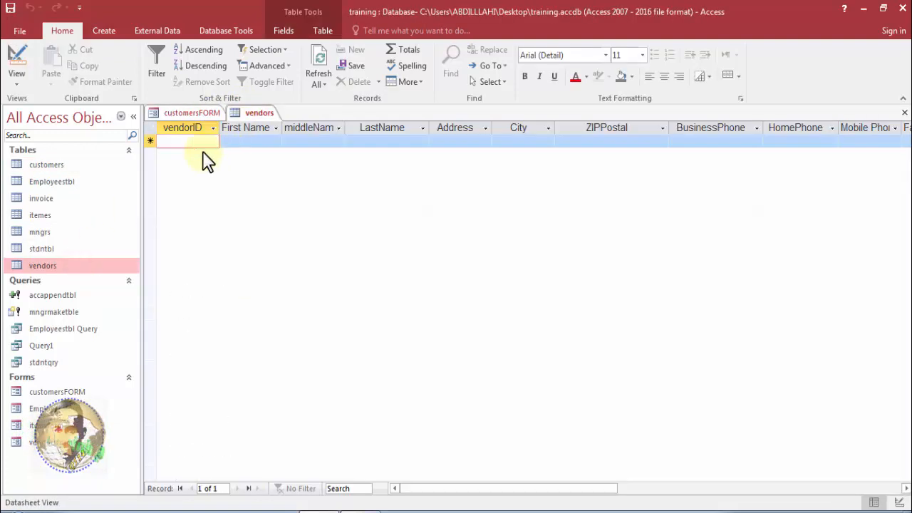
pyautogui.write('1')
pyautogui.click(243, 141)
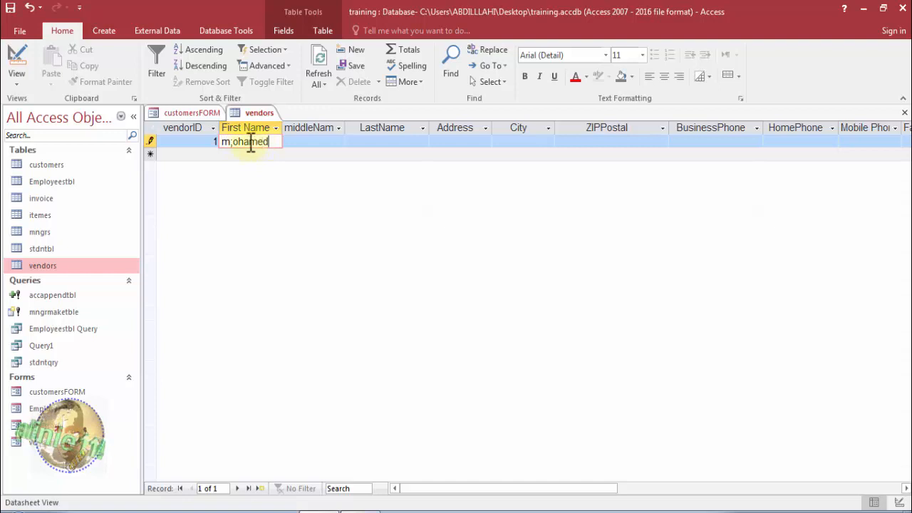
pyautogui.press('BackSpace')
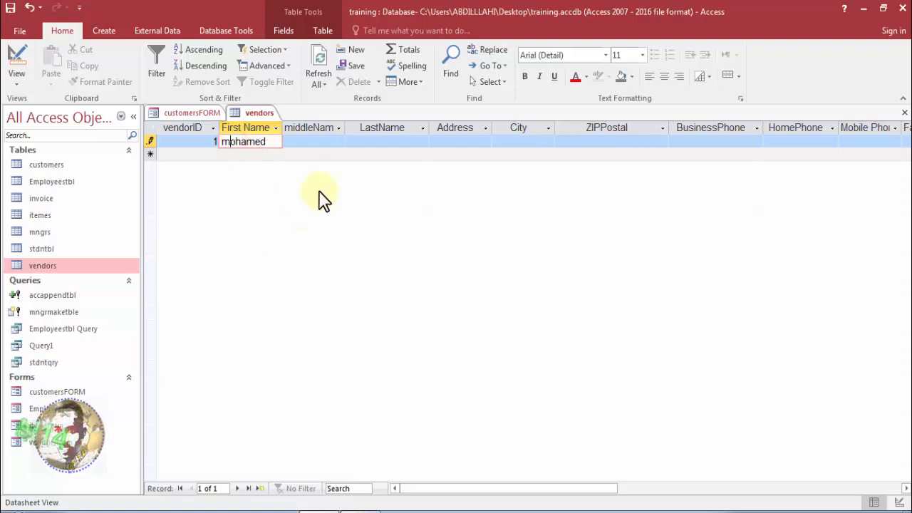
pyautogui.rightClick(246, 118)
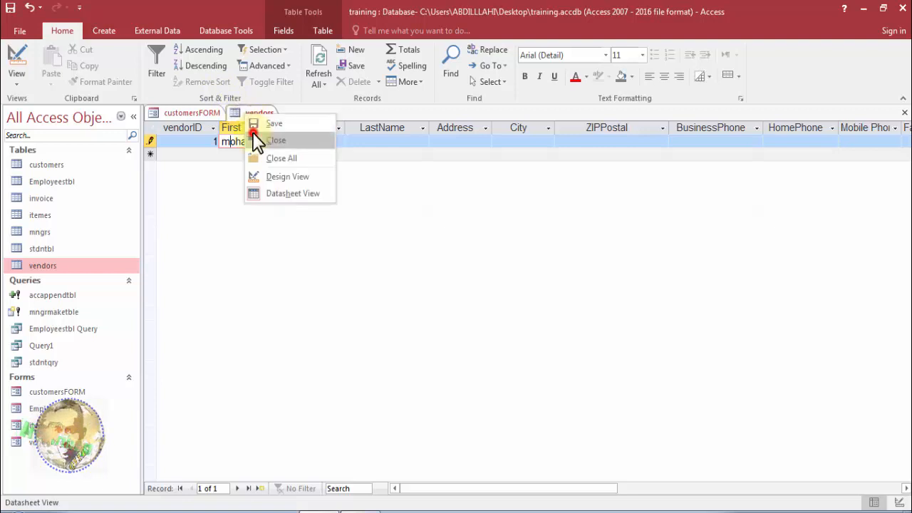
pyautogui.click(271, 138)
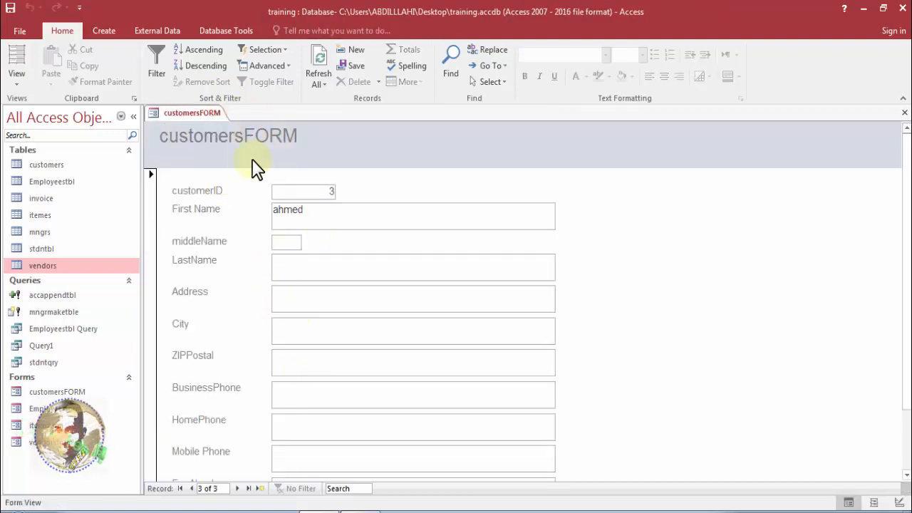
# Switch vendorsform to Design View and display the Property Sheet for its customerID text box.
pyautogui.rightClick(196, 117)
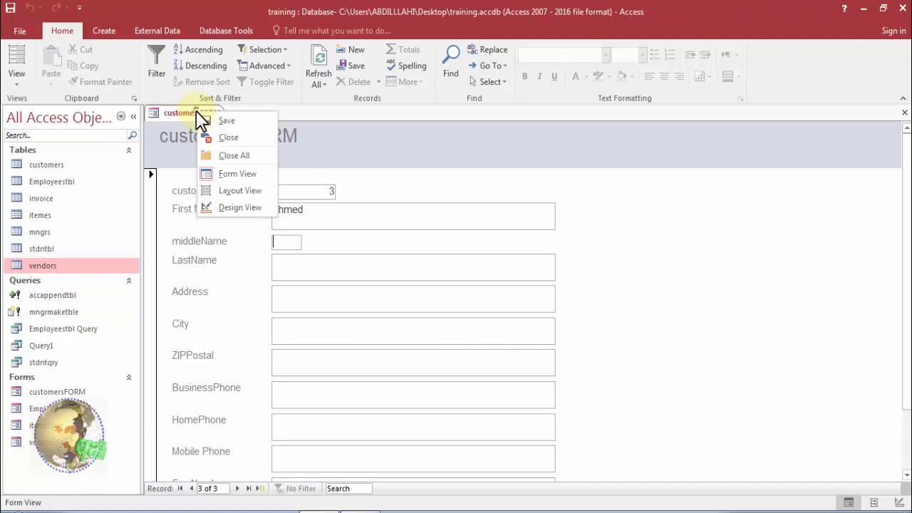
pyautogui.click(227, 208)
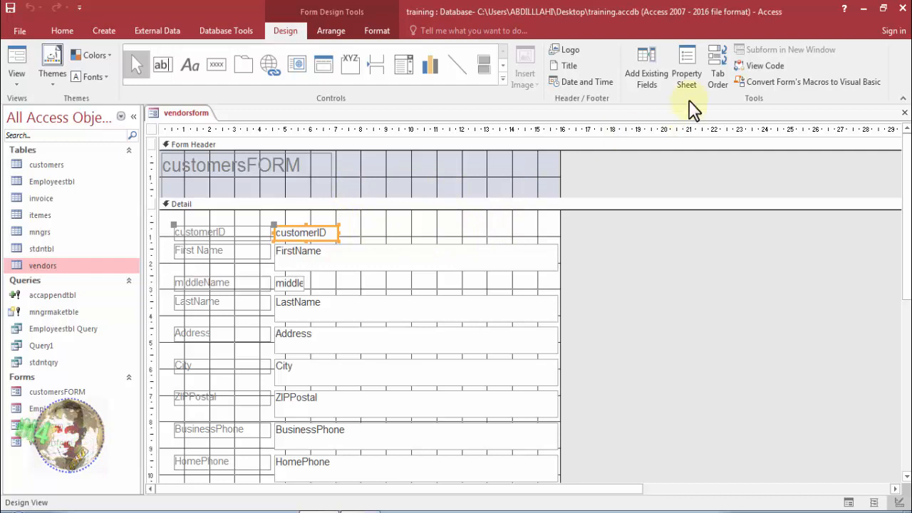
pyautogui.click(687, 80)
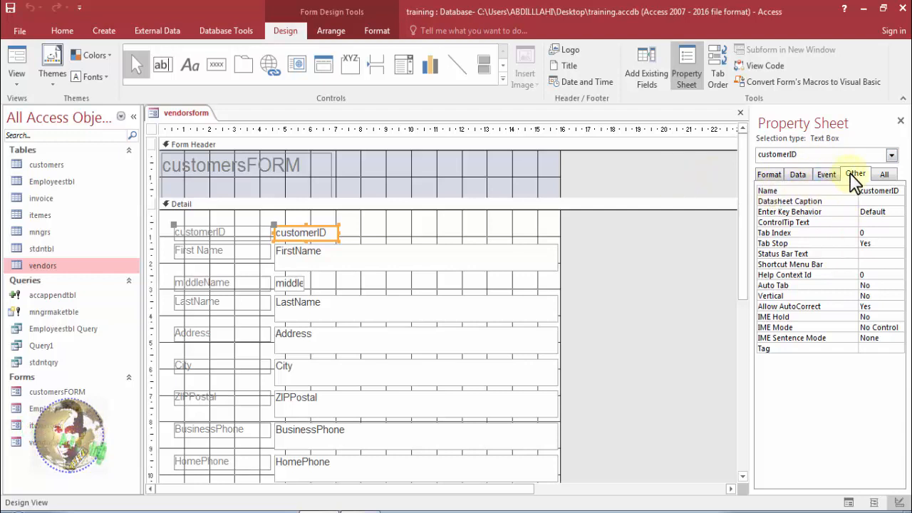
# Examine the Format, Data, Event, Other and All property categories of the customerID text box.
pyautogui.click(771, 175)
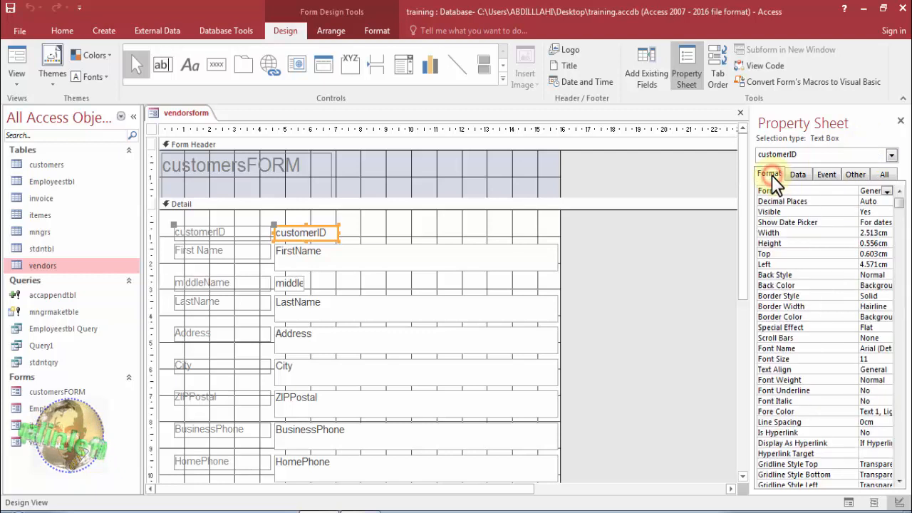
pyautogui.click(798, 177)
pyautogui.click(822, 175)
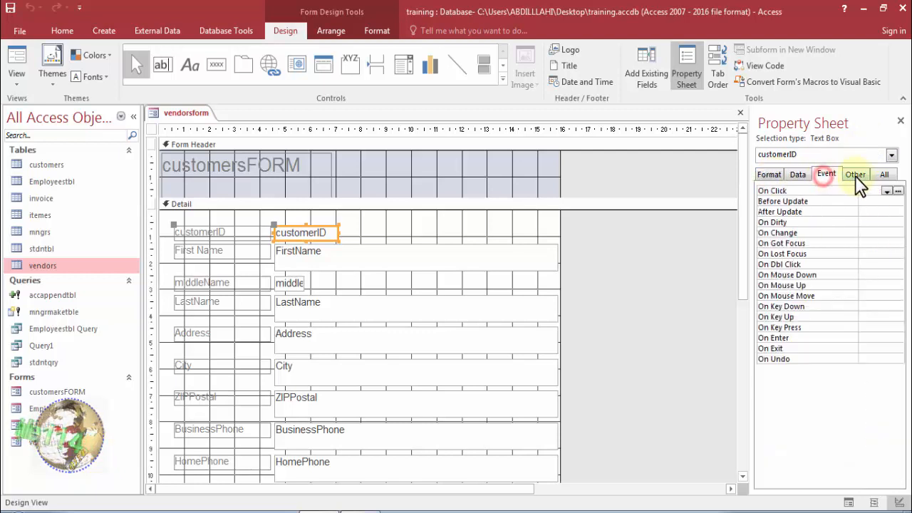
pyautogui.click(855, 176)
pyautogui.click(884, 177)
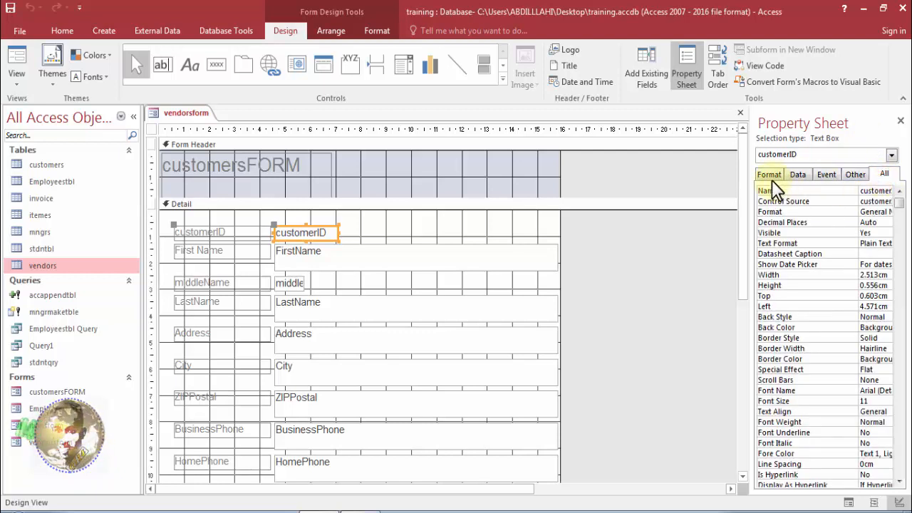
pyautogui.click(771, 179)
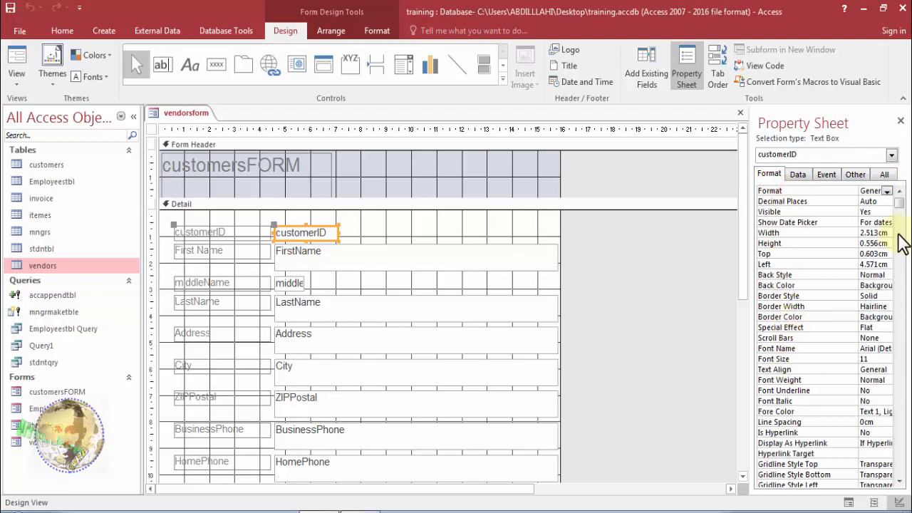
pyautogui.moveTo(900, 203); pyautogui.dragTo(898, 418)
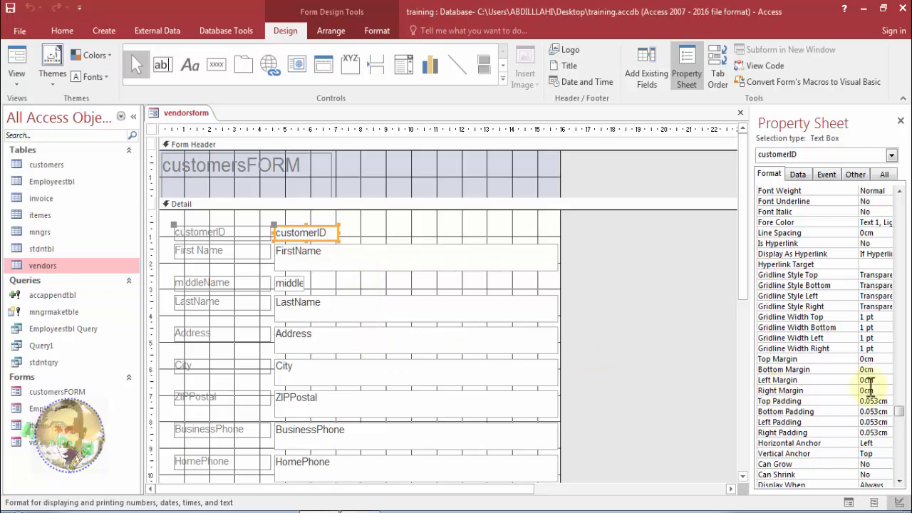
pyautogui.moveTo(903, 420); pyautogui.dragTo(889, 204)
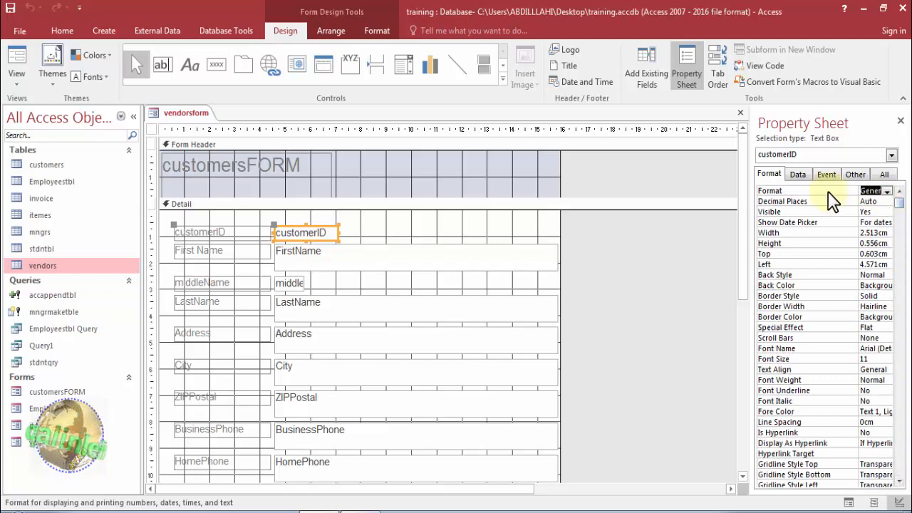
# Inspect the Format properties of the Detail section, the whole form, and the labels and text boxes down to LastName.
pyautogui.click(301, 207)
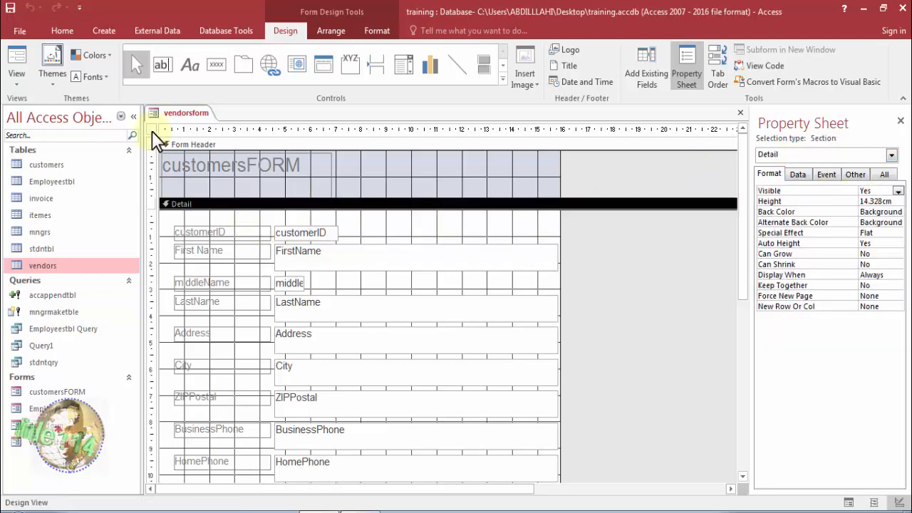
pyautogui.click(151, 132)
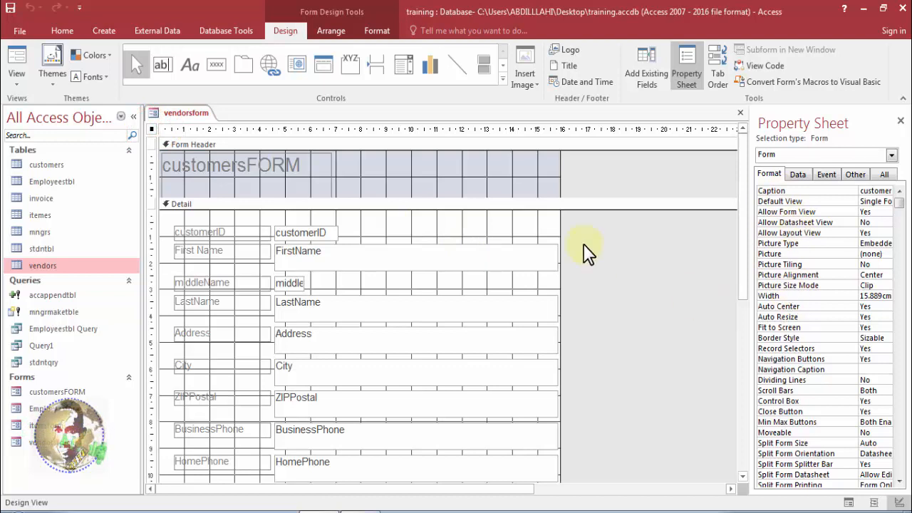
pyautogui.click(249, 232)
pyautogui.click(252, 251)
pyautogui.click(251, 283)
pyautogui.click(252, 300)
pyautogui.click(303, 308)
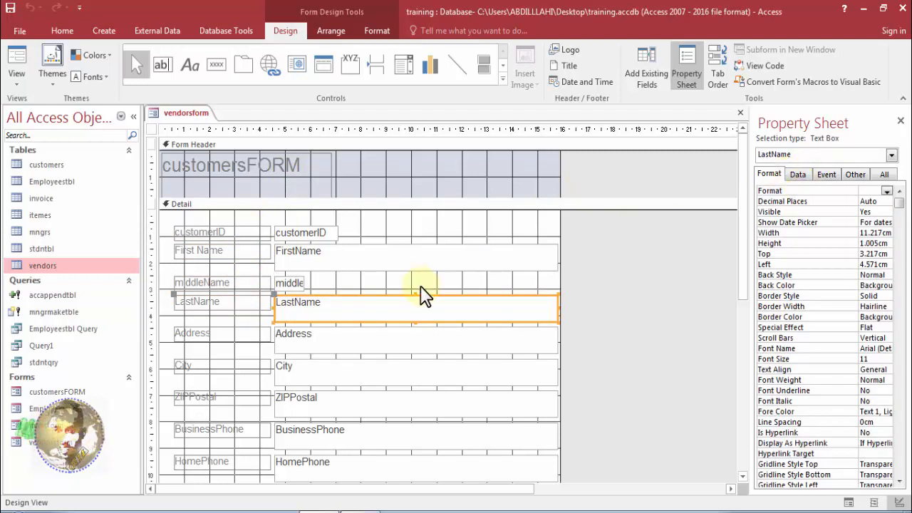
pyautogui.click(429, 267)
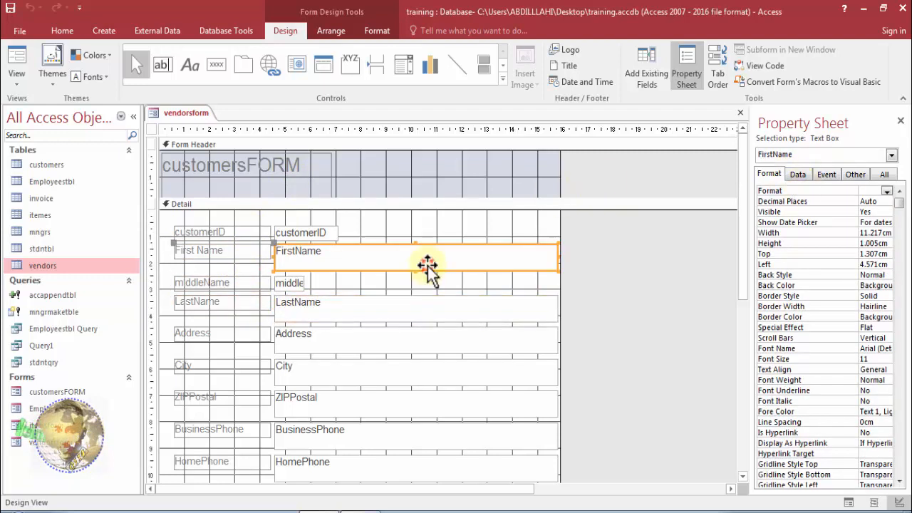
pyautogui.click(151, 129)
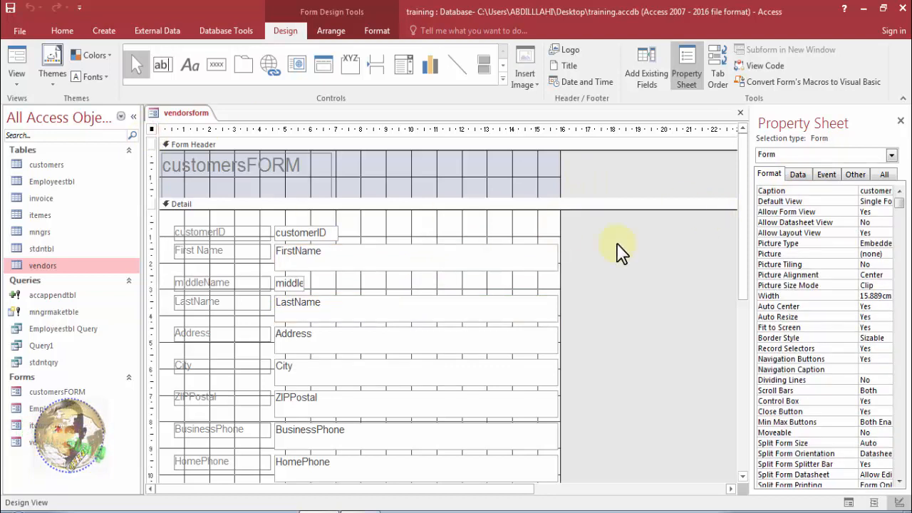
# Inspect the LastName text box's Data and Event properties and the middleName text box's Event properties.
pyautogui.click(516, 305)
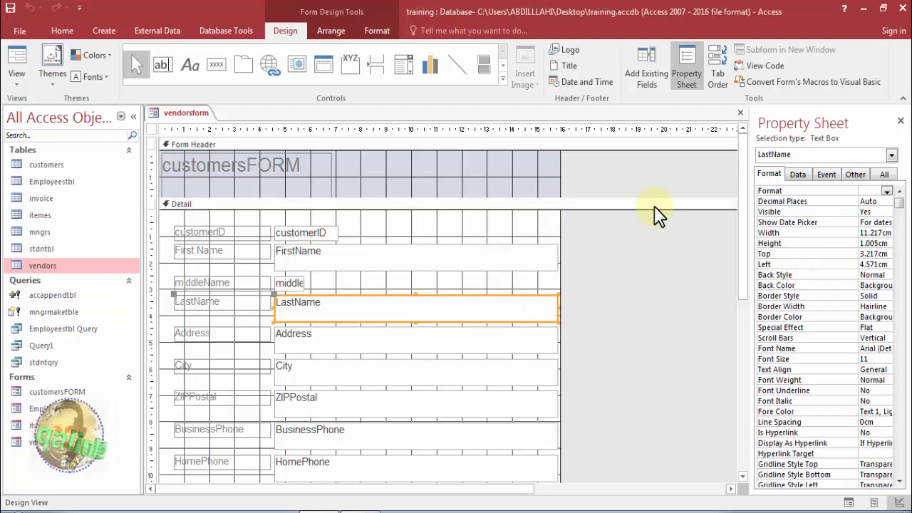
pyautogui.click(797, 174)
pyautogui.click(826, 175)
pyautogui.click(641, 228)
pyautogui.click(288, 285)
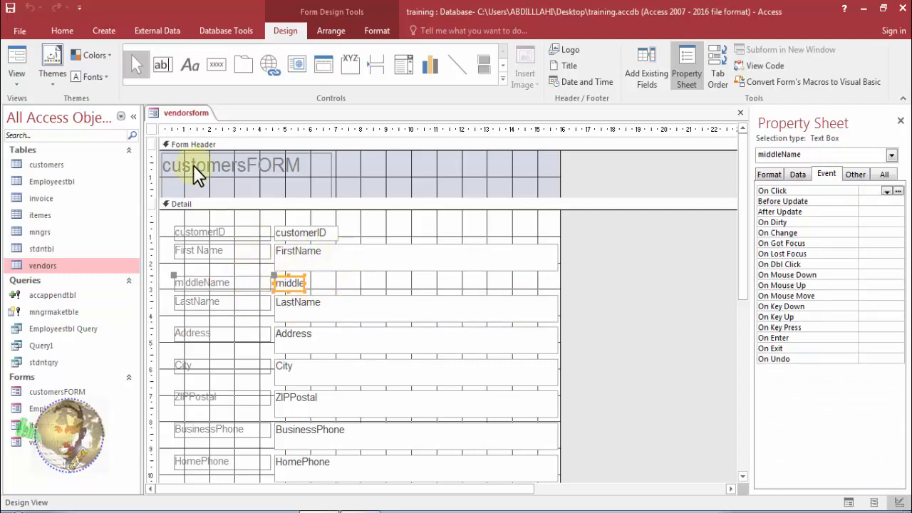
# Set the Record Source of the whole form to the vendors table.
pyautogui.click(151, 131)
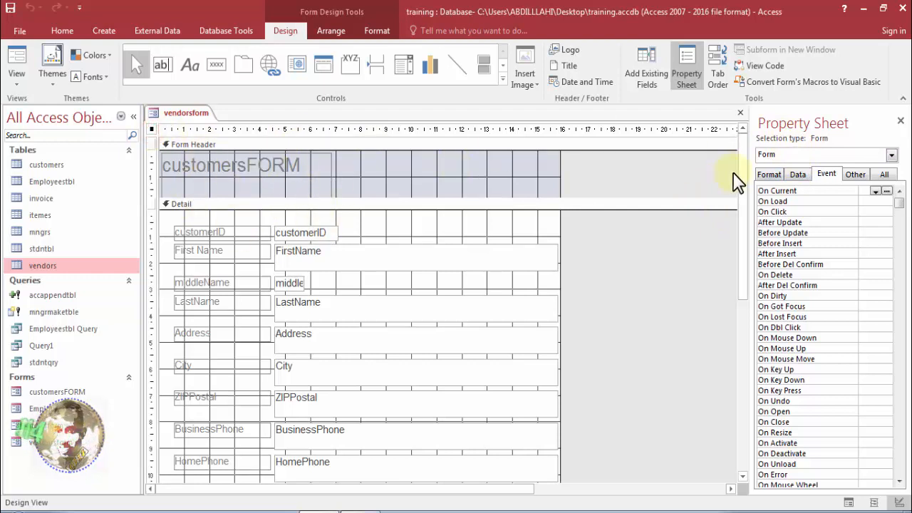
pyautogui.click(797, 175)
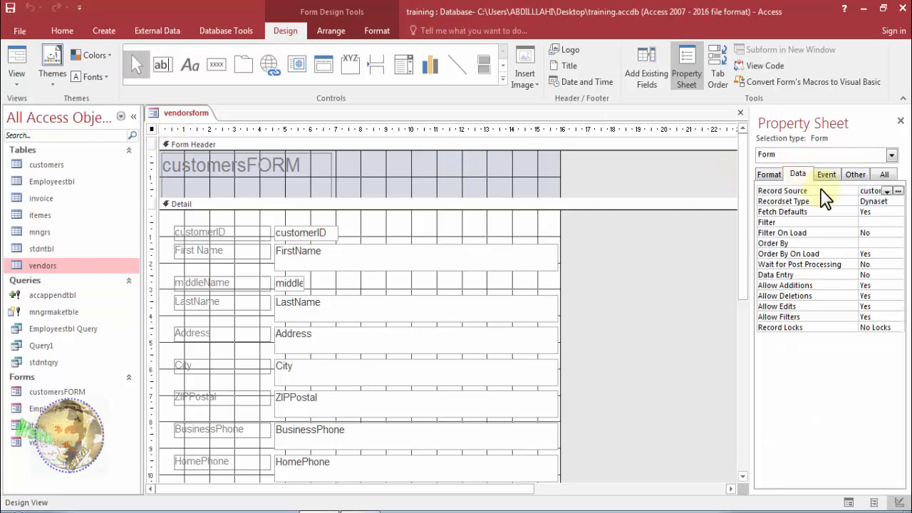
pyautogui.click(888, 191)
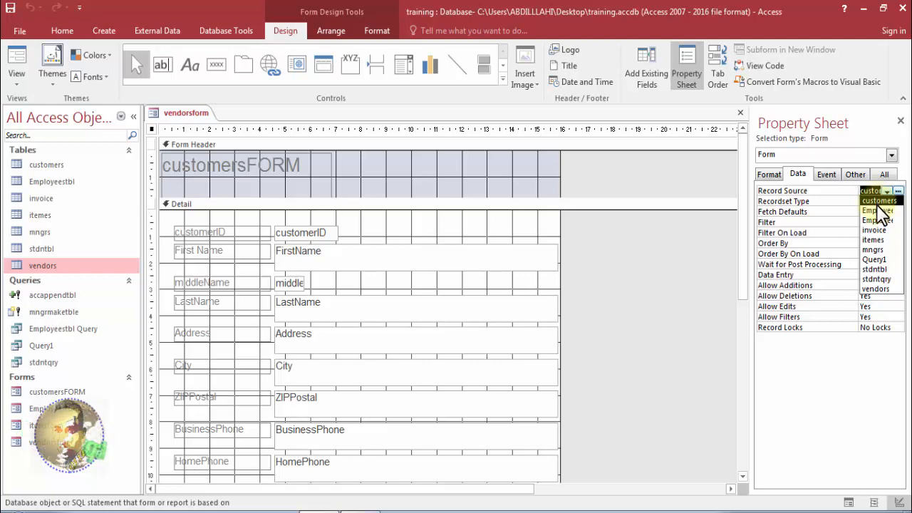
pyautogui.click(884, 289)
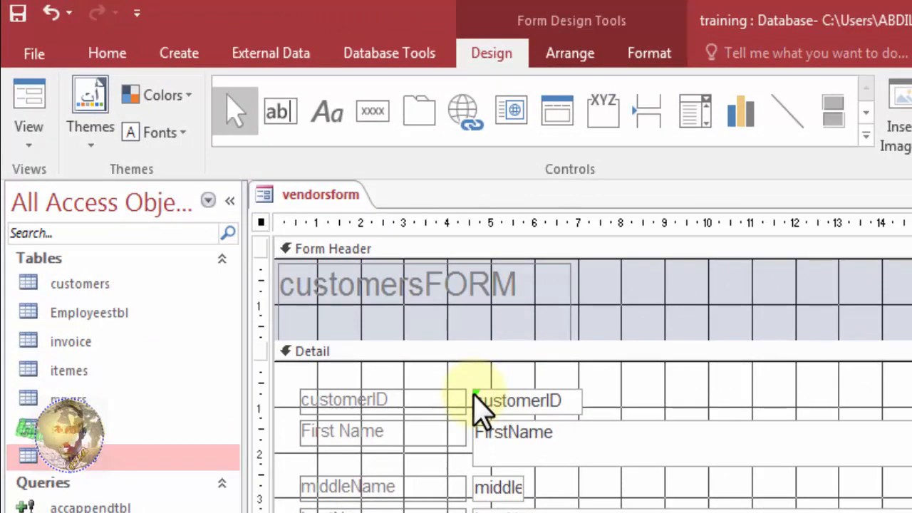
# Review the error-checking options for the customerID text box's control source, leaving them unapplied.
pyautogui.click(473, 394)
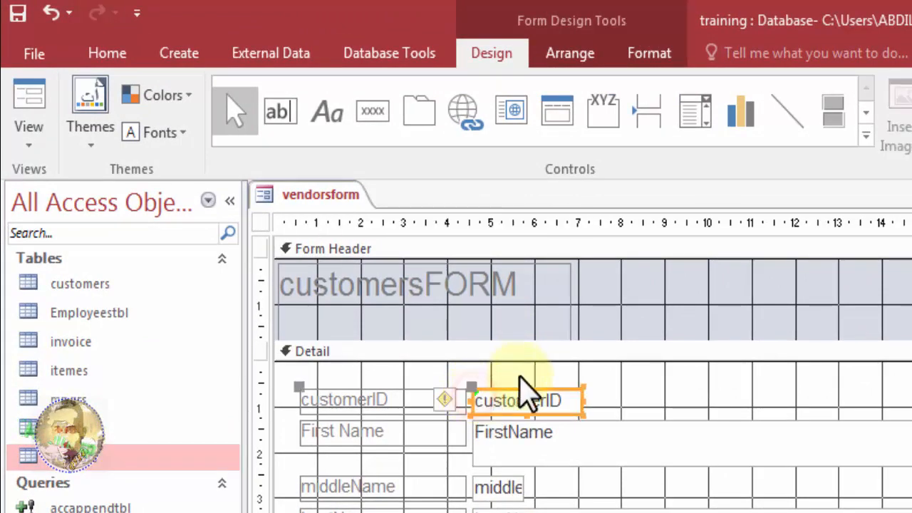
pyautogui.click(446, 399)
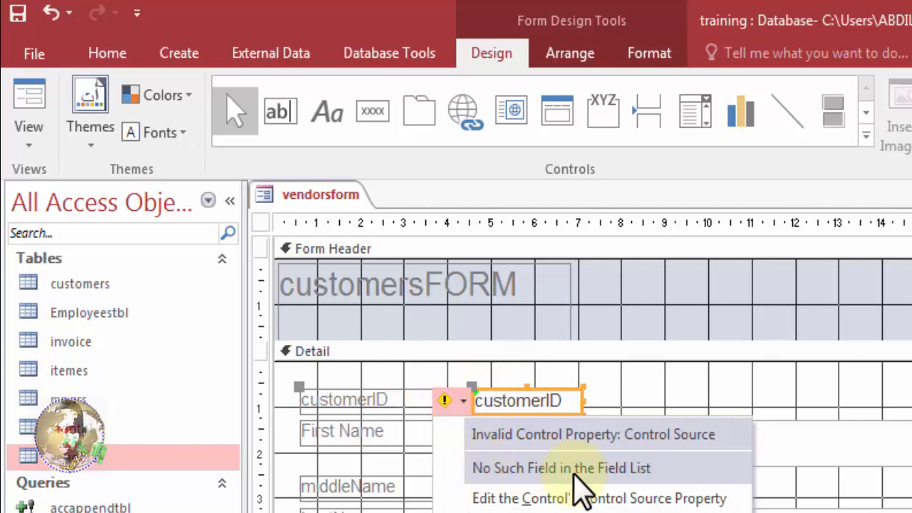
pyautogui.click(610, 389)
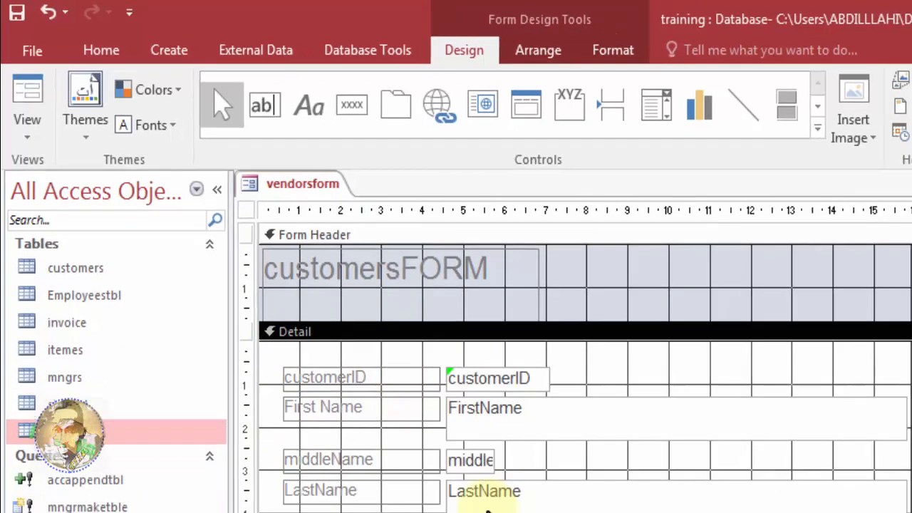
pyautogui.click(524, 511)
pyautogui.click(301, 348)
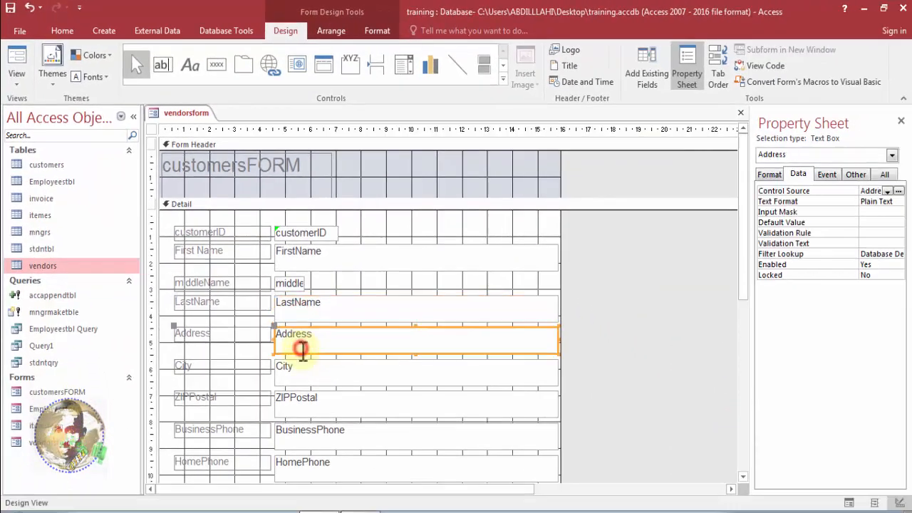
# Set the customerID text box's Control Source to vendorID.
pyautogui.click(276, 227)
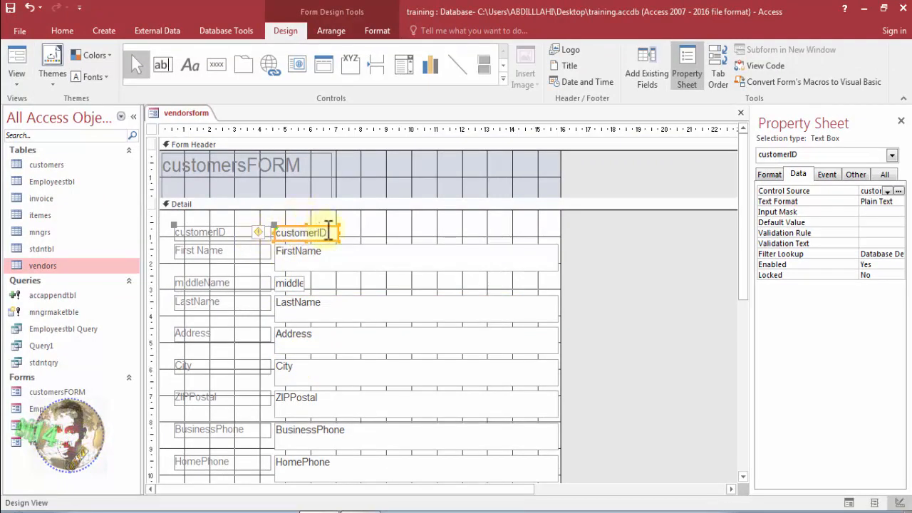
pyautogui.click(888, 192)
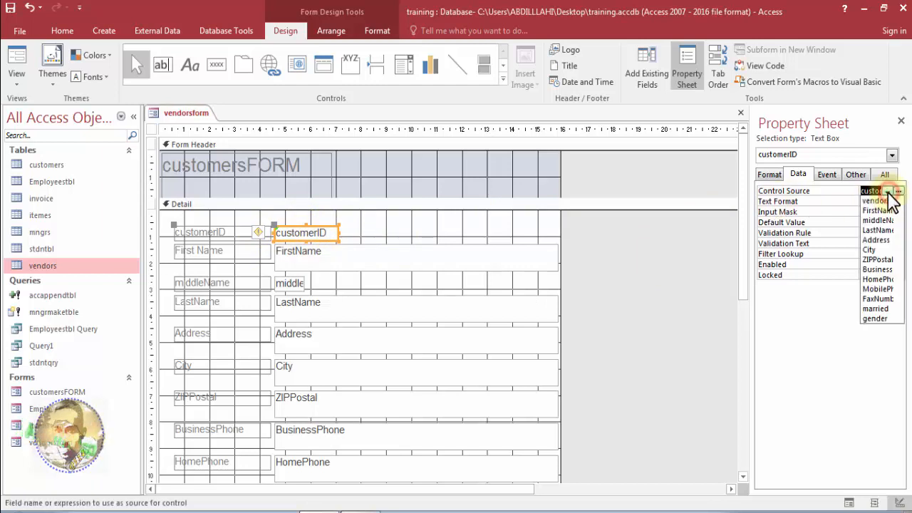
pyautogui.click(884, 201)
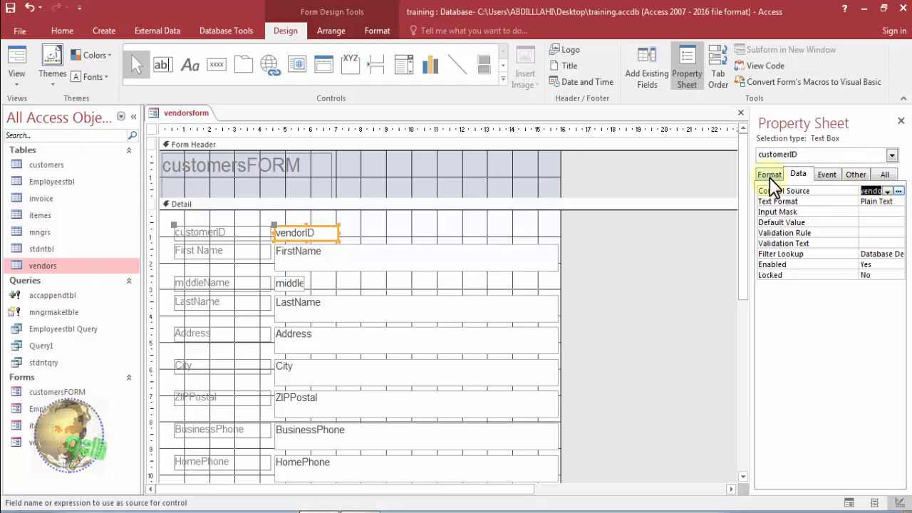
# Check the form's Record Source and the Control Source of the vendorID and FirstName text boxes.
pyautogui.click(151, 129)
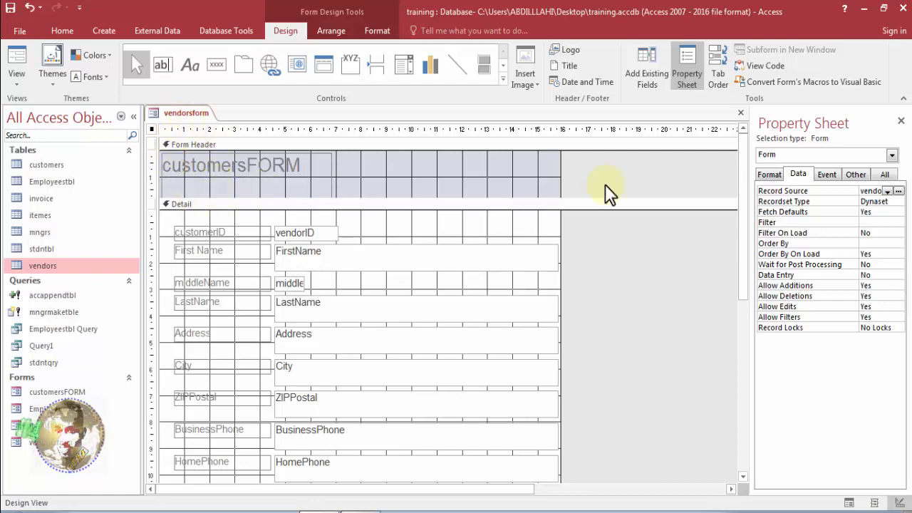
pyautogui.click(327, 235)
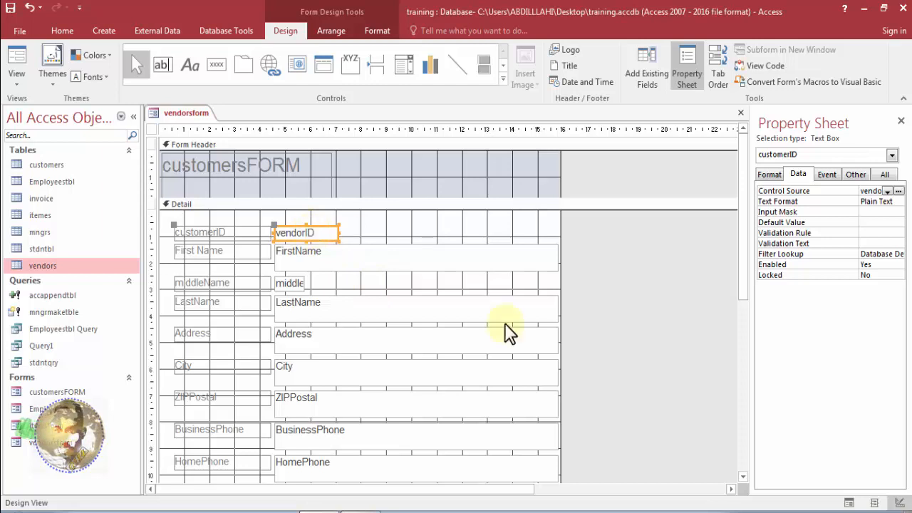
pyautogui.click(321, 256)
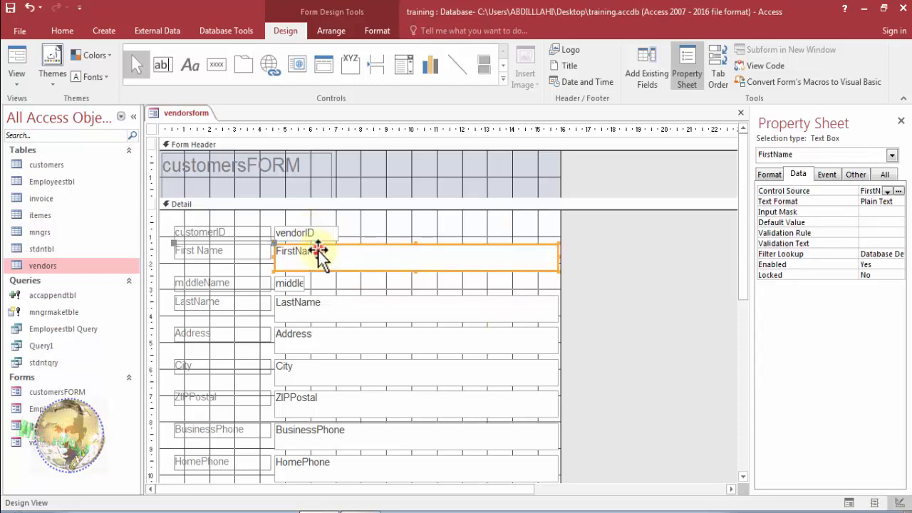
# Display vendorsform in Form View and check the First Name and LastName fields of the vendors record.
pyautogui.rightClick(189, 117)
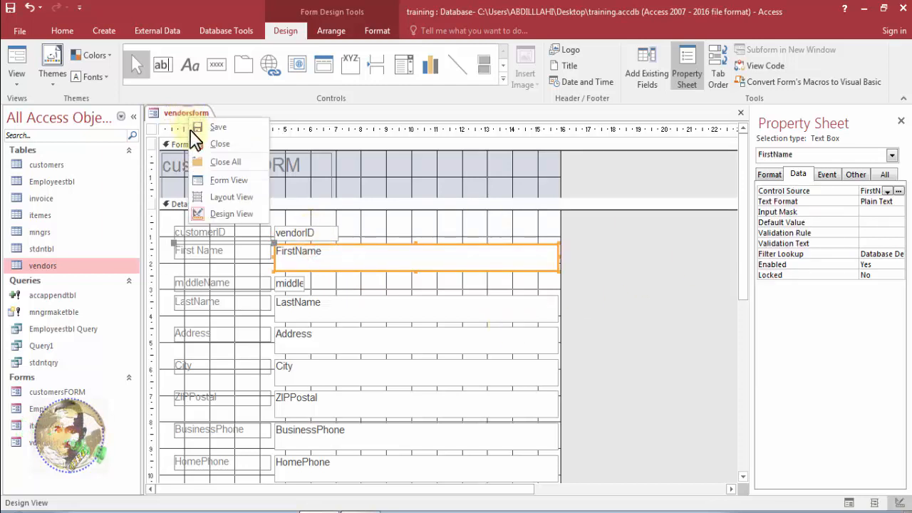
pyautogui.click(206, 181)
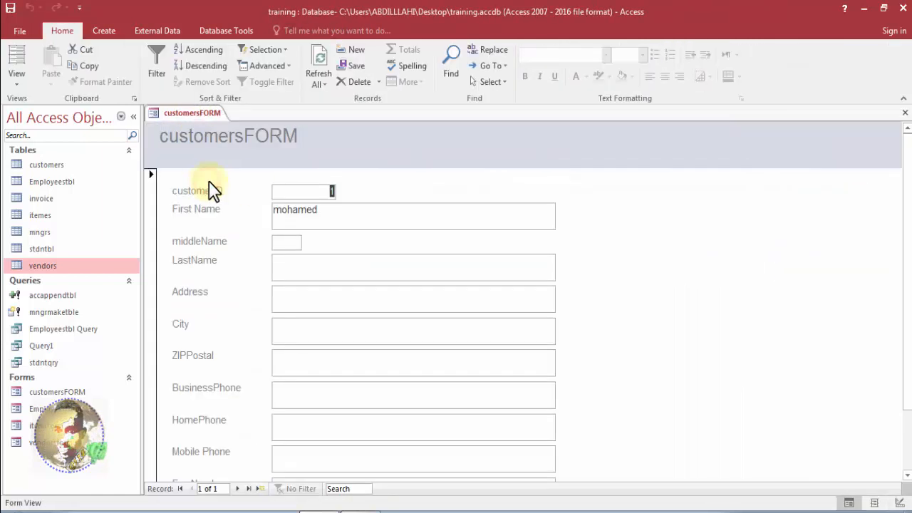
pyautogui.click(312, 211)
pyautogui.click(336, 261)
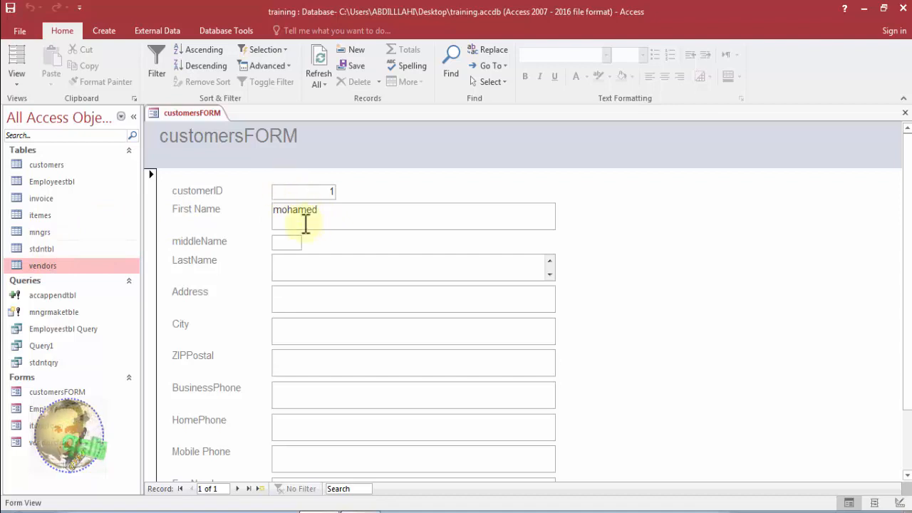
# Test editing the existing vendors record by changing its customerID to 2 and restoring it to 1.
pyautogui.moveTo(326, 191); pyautogui.dragTo(348, 199)
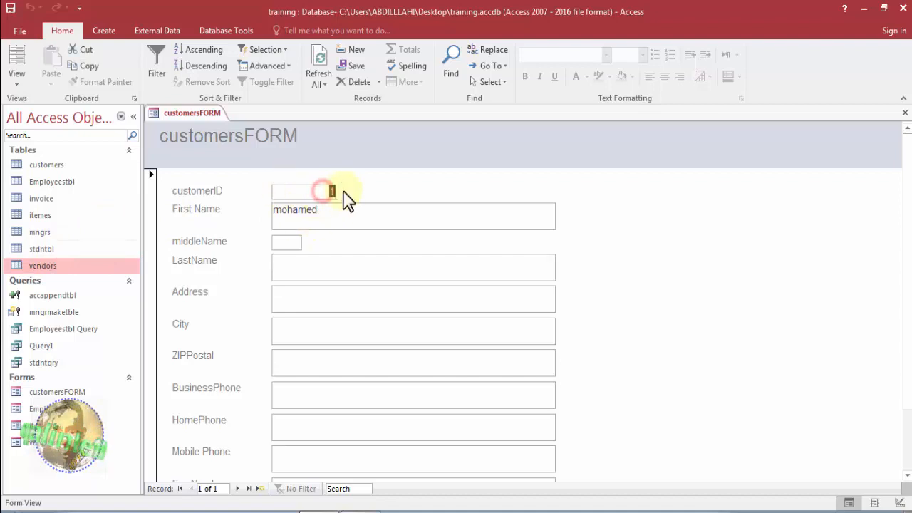
pyautogui.write('2')
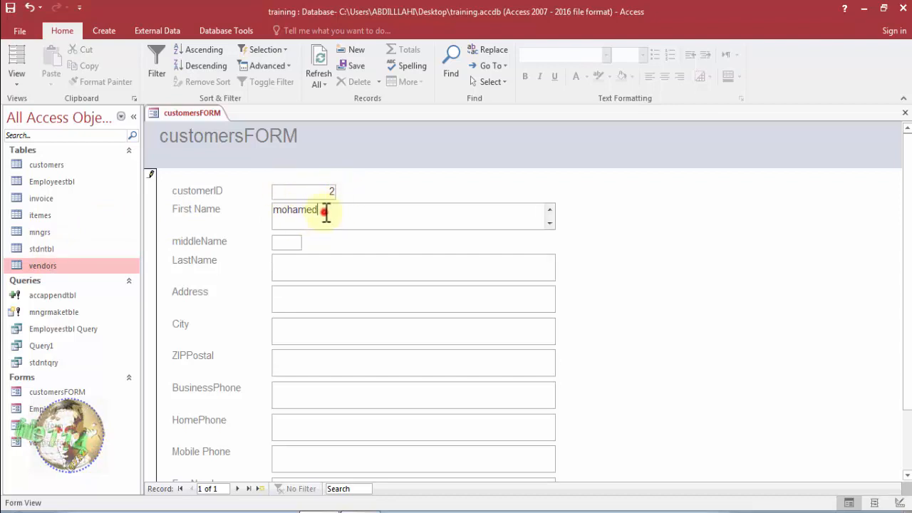
pyautogui.click(325, 193)
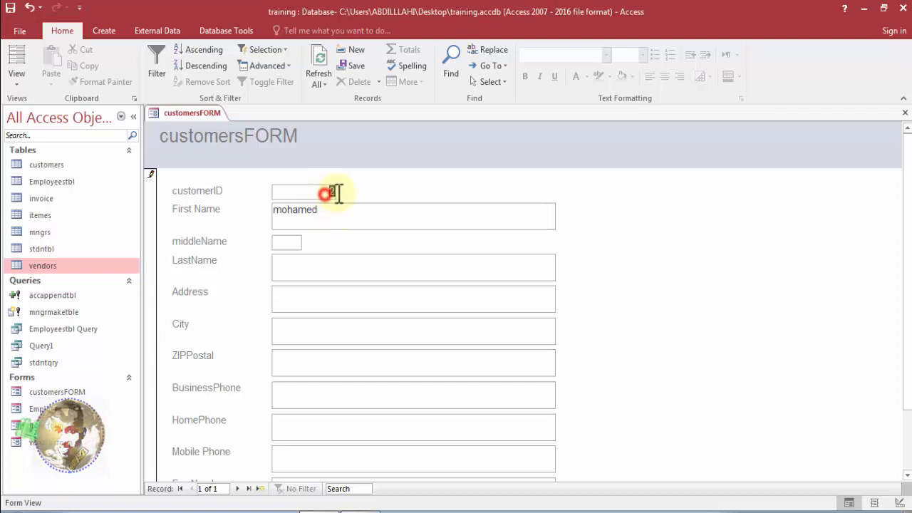
pyautogui.write('1')
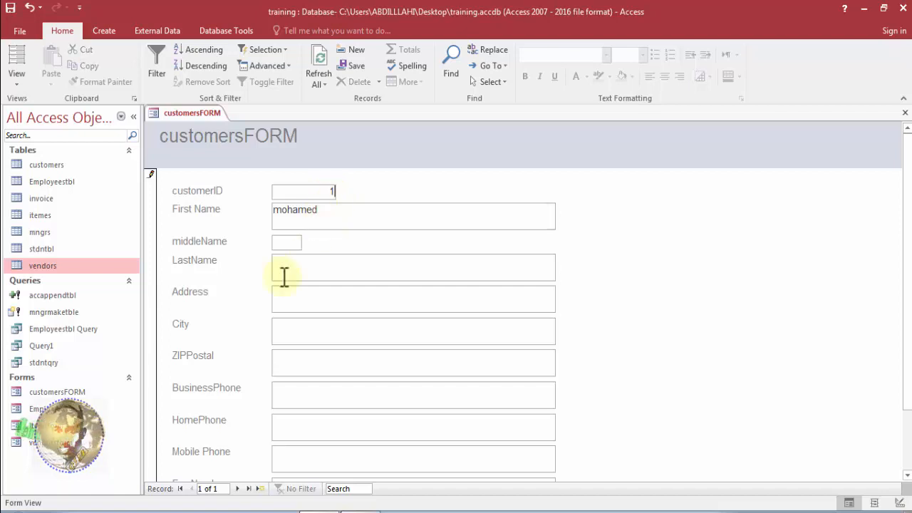
# Add a new record through the form with customerID 2 and the vendor's first name, leaving LastName blank.
pyautogui.click(261, 490)
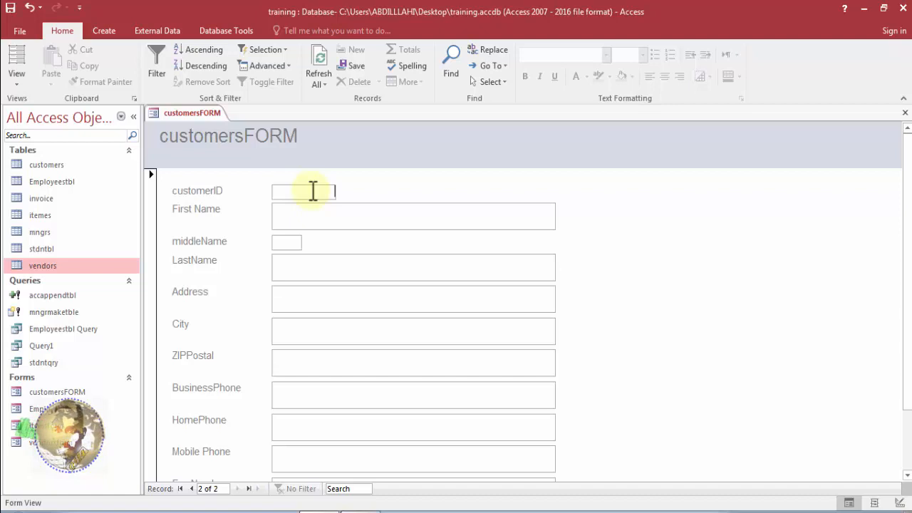
pyautogui.click(311, 221)
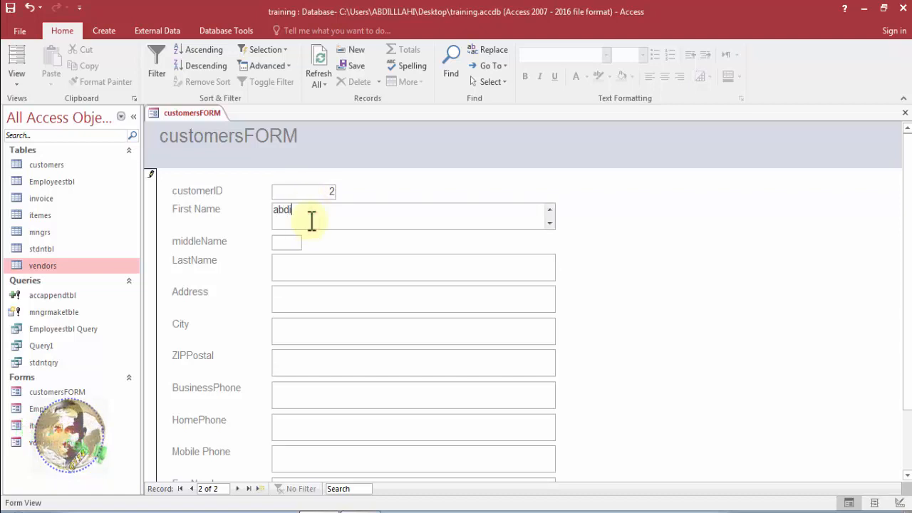
pyautogui.click(301, 263)
# Close the form and save the design changes to vendorsform.
pyautogui.rightClick(192, 116)
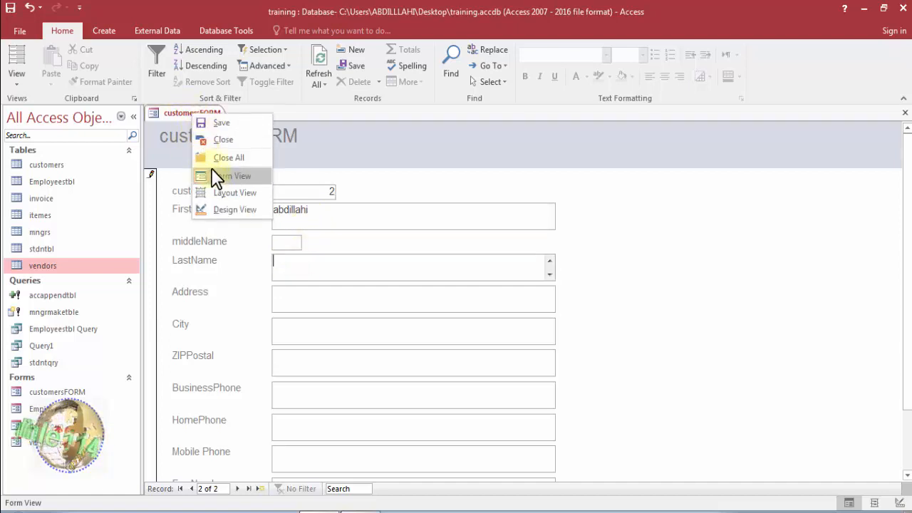
pyautogui.click(209, 137)
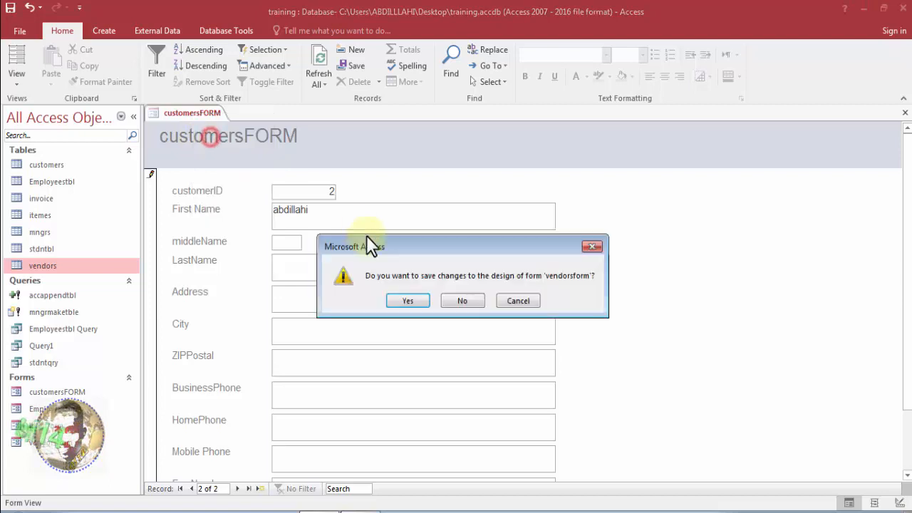
pyautogui.click(412, 302)
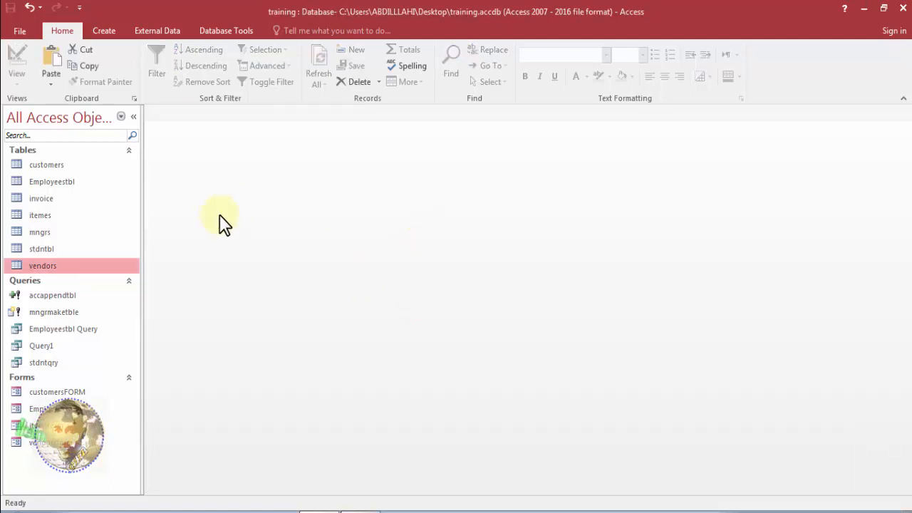
# Open the vendors table, check the records entered through the form, and close the table.
pyautogui.doubleClick(65, 265)
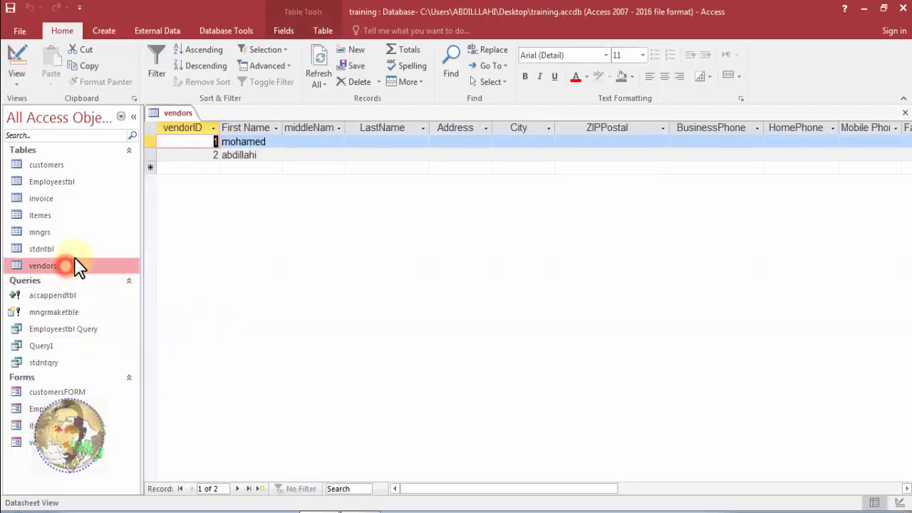
pyautogui.click(207, 166)
pyautogui.rightClick(184, 115)
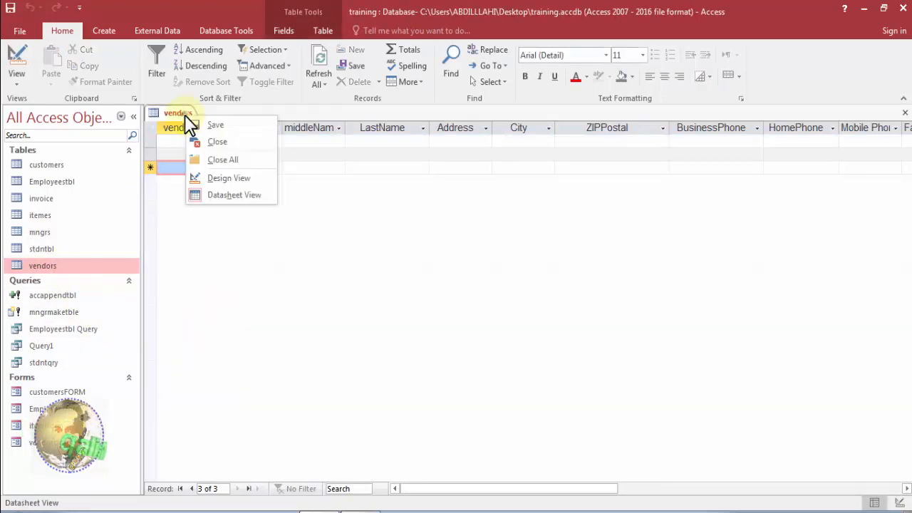
pyautogui.click(198, 146)
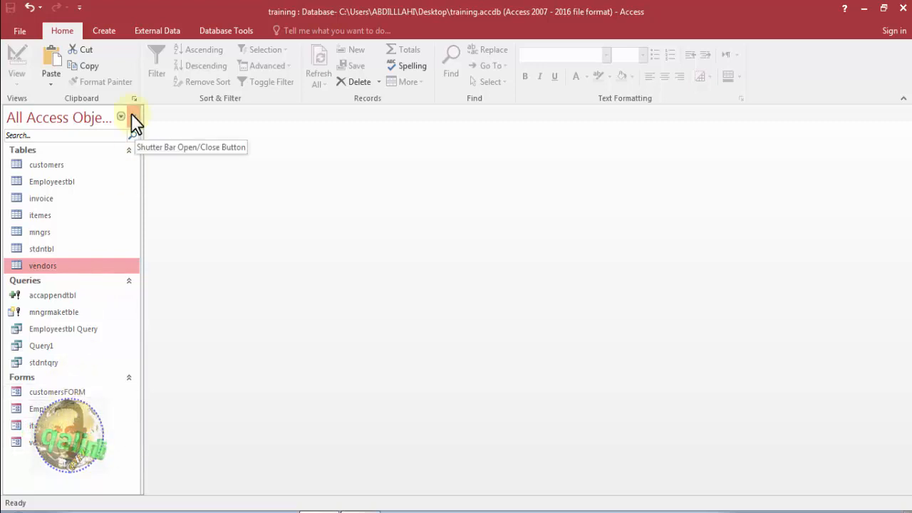
# Display the commands for creating new database objects.
pyautogui.click(104, 36)
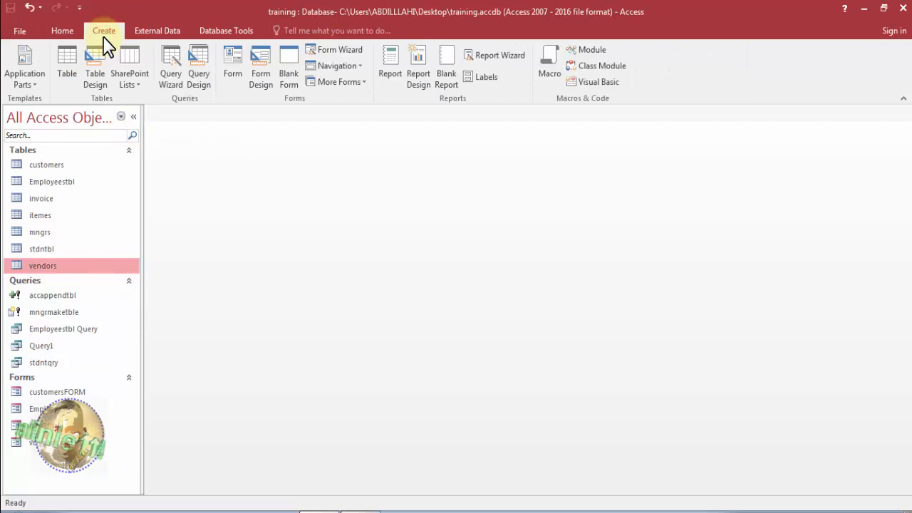